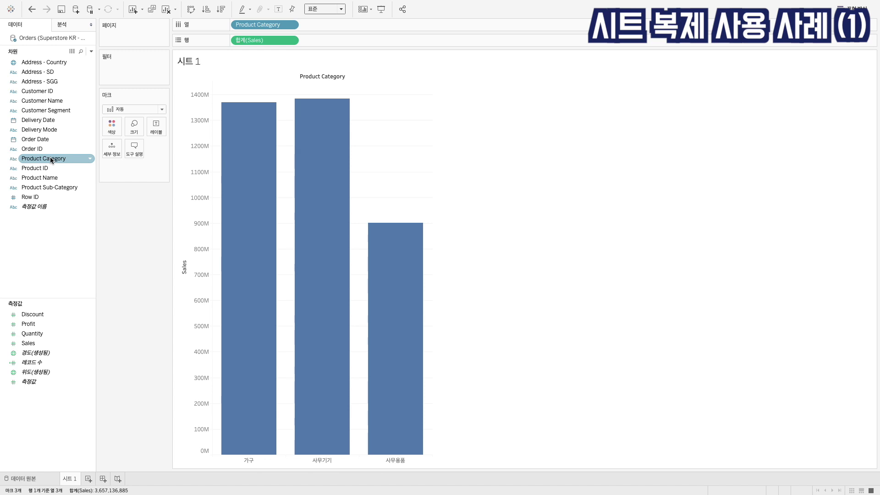
Color the Sales bars by Product Category and show value labels on the marks.
{"action": "left_click_drag", "start_coordinate": [51, 158], "coordinate": [113, 133]}
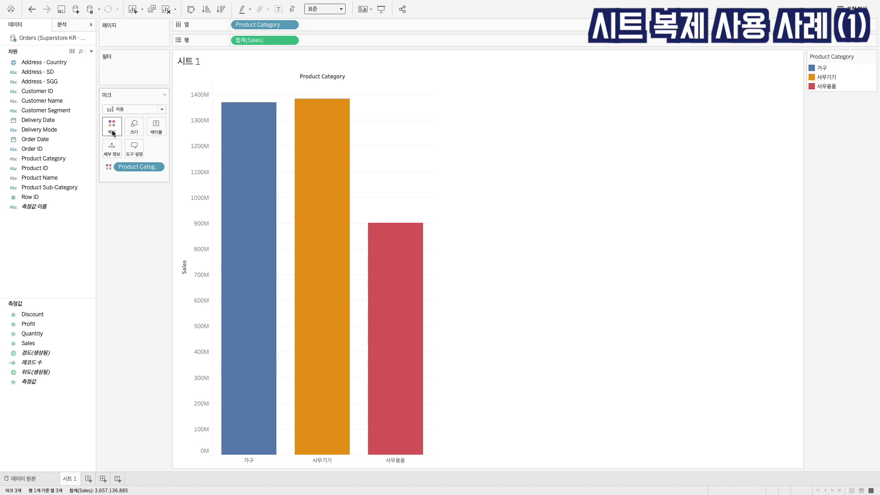
{"action": "left_click", "coordinate": [279, 9]}
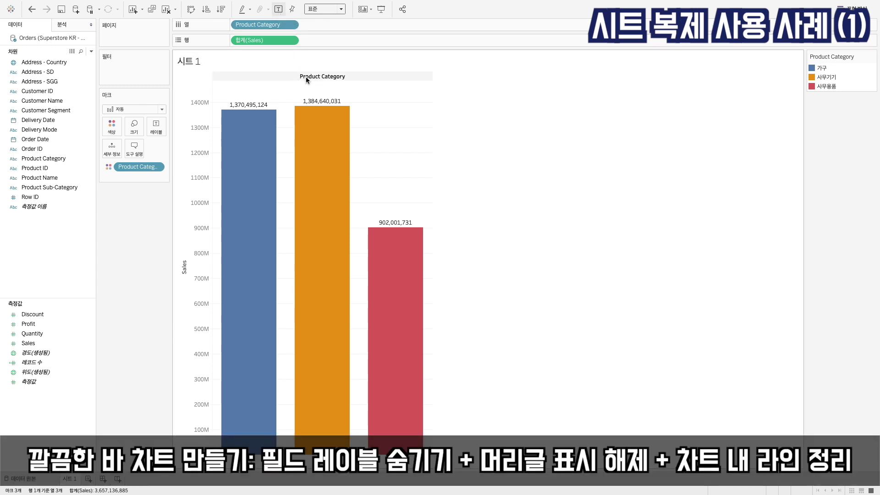
Hide the Product Category column field label and the Sales axis header on 시트 1.
{"action": "right_click", "coordinate": [306, 76]}
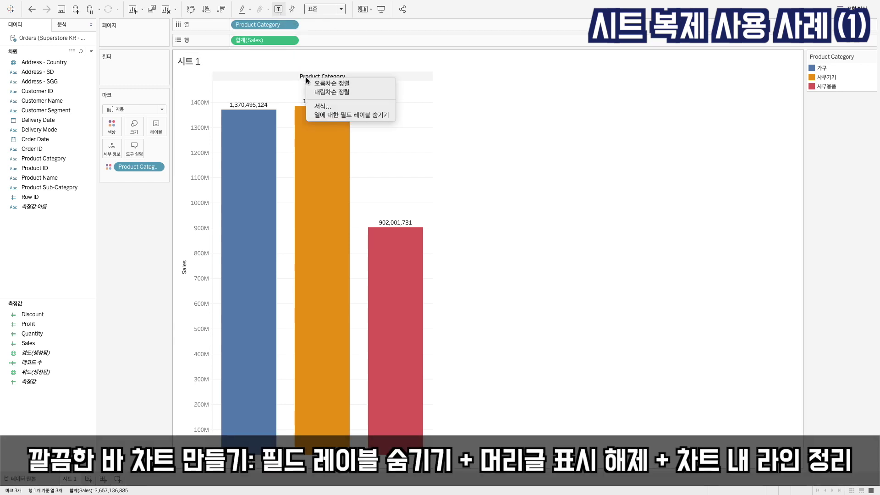
{"action": "left_click", "coordinate": [329, 114]}
{"action": "right_click", "coordinate": [197, 139]}
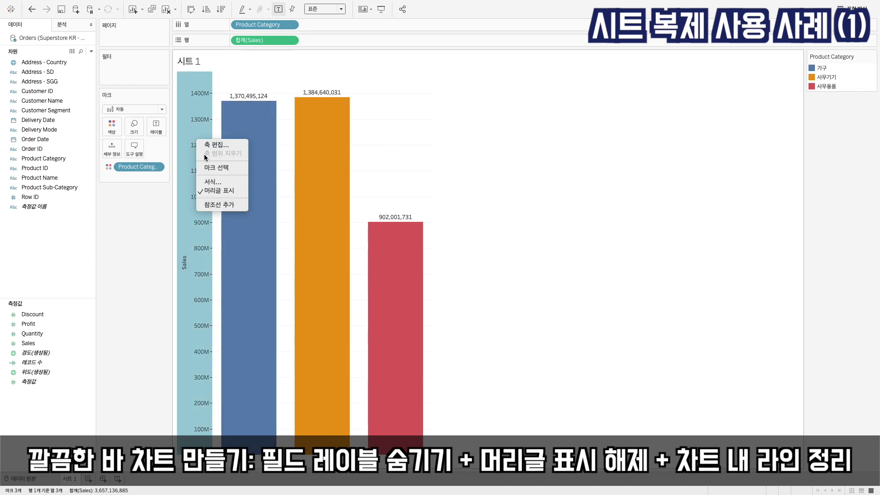
{"action": "left_click", "coordinate": [214, 190]}
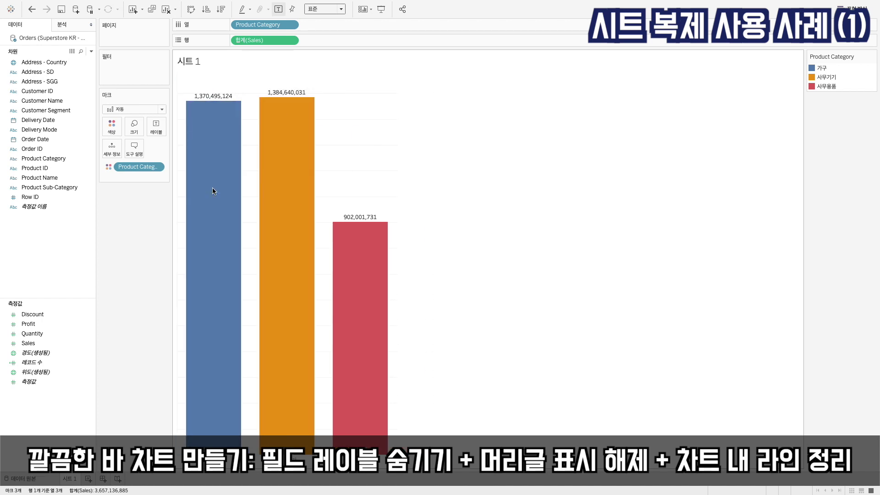
Open the chart's line formatting and set the row gridlines (격자선) to 없음.
{"action": "right_click", "coordinate": [356, 143]}
{"action": "left_click", "coordinate": [384, 190]}
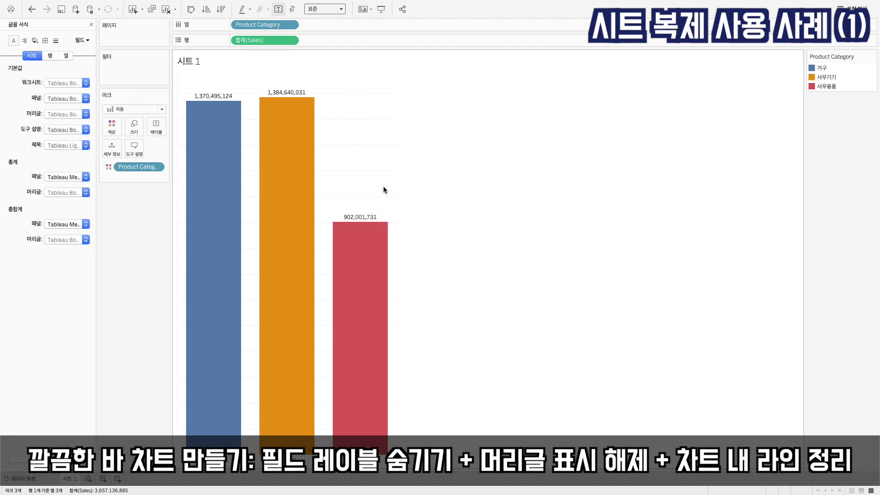
{"action": "left_click", "coordinate": [56, 41]}
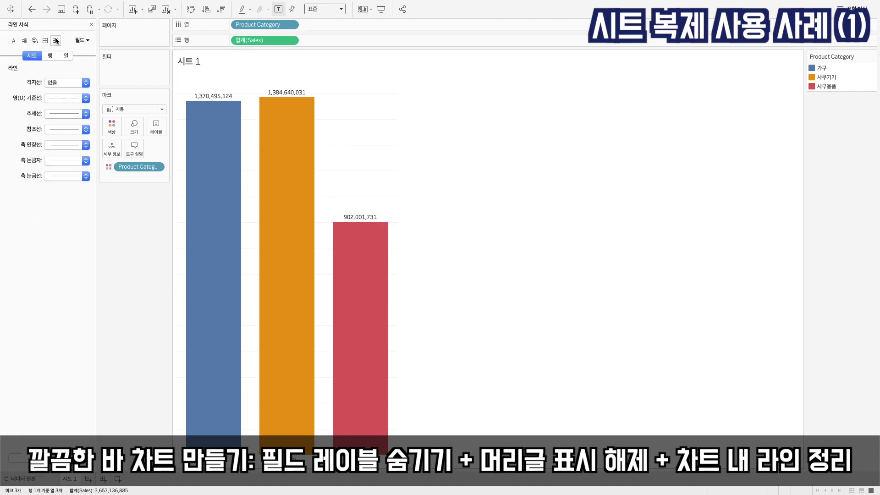
{"action": "left_click", "coordinate": [53, 56]}
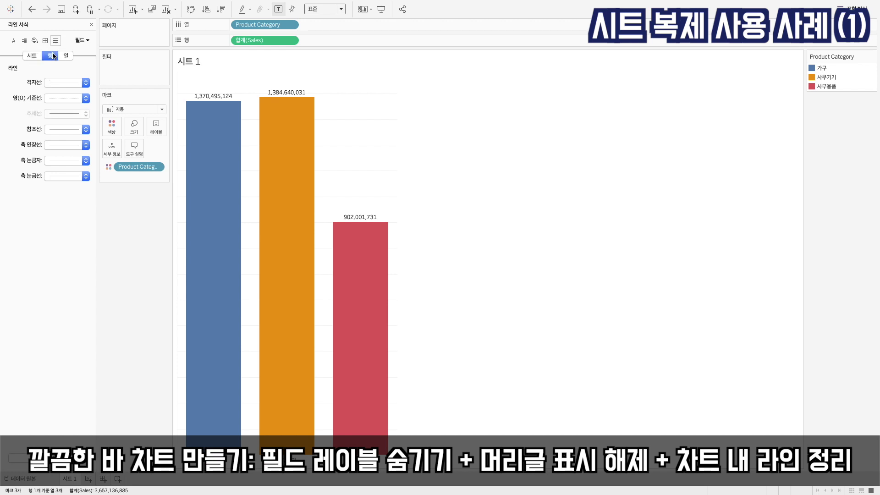
{"action": "left_click", "coordinate": [63, 83]}
{"action": "left_click", "coordinate": [63, 97]}
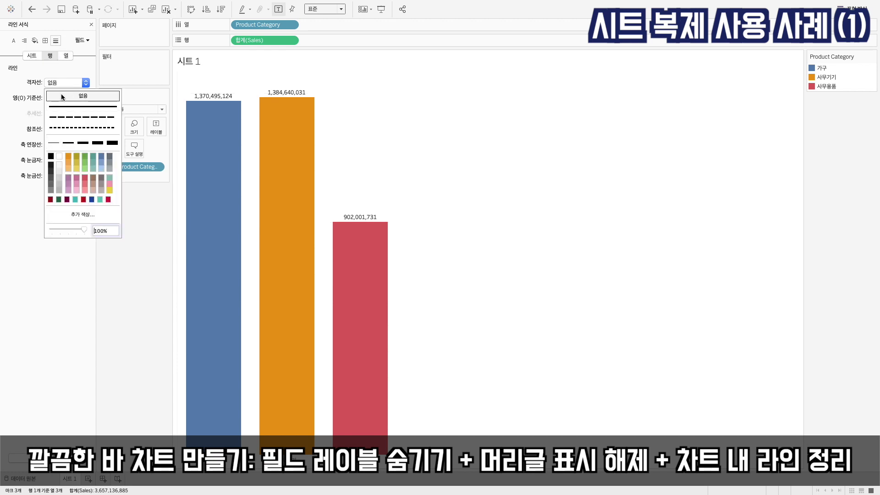
Set the sheet-level axis rulers (축 눈금자) to 없음 and the zero line (영(0) 기준선) to a solid line.
{"action": "left_click", "coordinate": [31, 58]}
{"action": "left_click", "coordinate": [59, 161]}
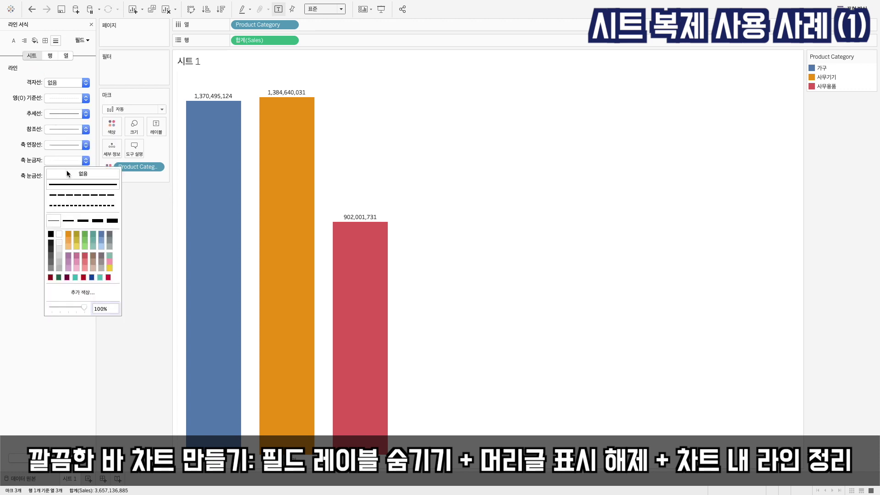
{"action": "left_click", "coordinate": [67, 173]}
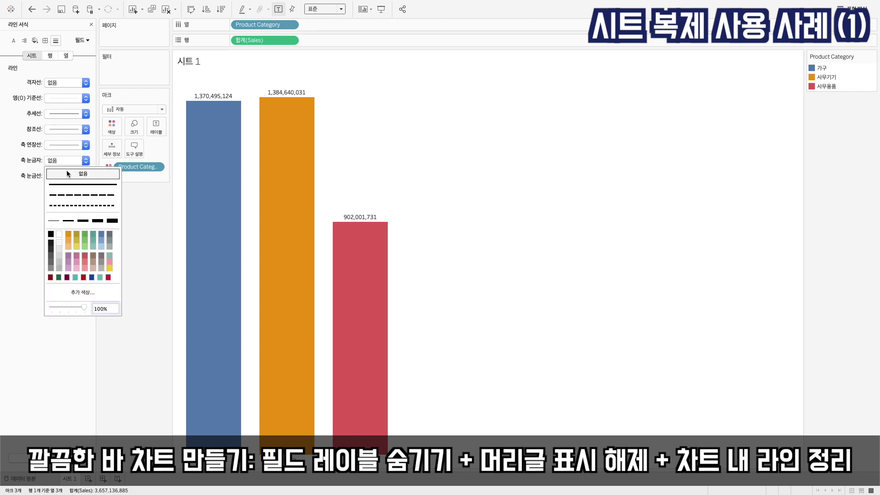
{"action": "left_click", "coordinate": [65, 98]}
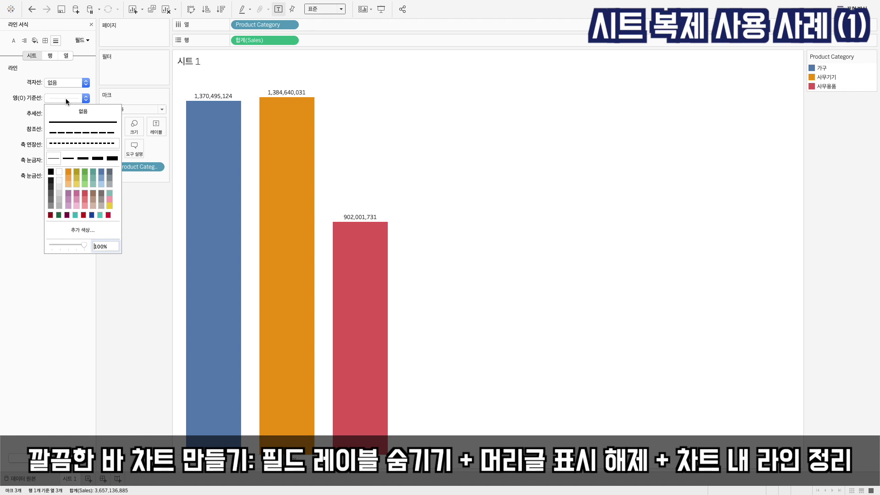
{"action": "left_click", "coordinate": [70, 123]}
{"action": "left_click", "coordinate": [367, 136]}
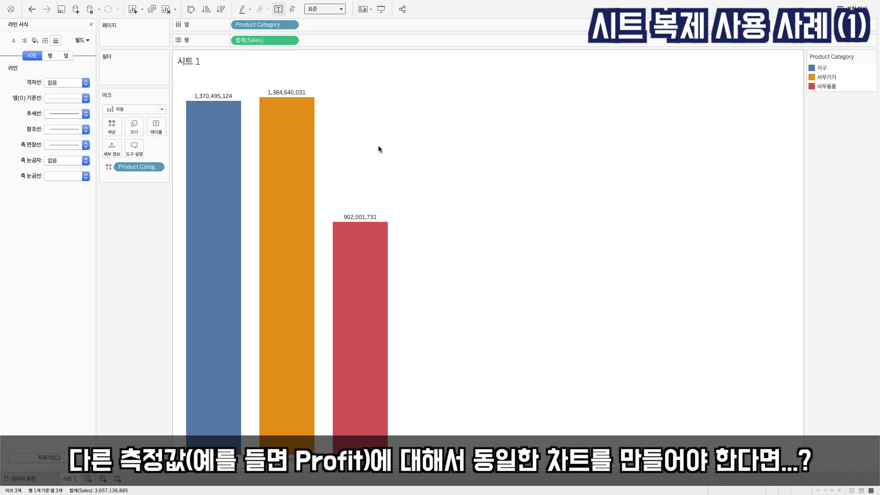
{"action": "left_click", "coordinate": [90, 479]}
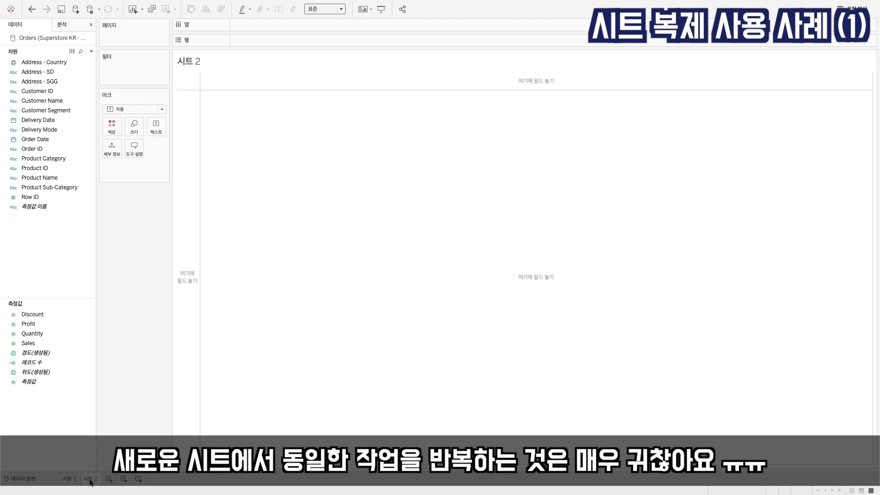
{"action": "right_click", "coordinate": [90, 479]}
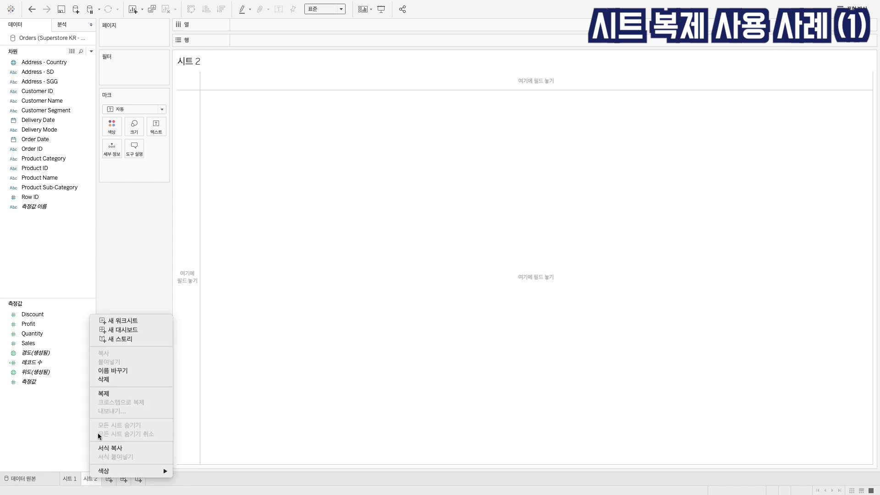
{"action": "left_click", "coordinate": [104, 380]}
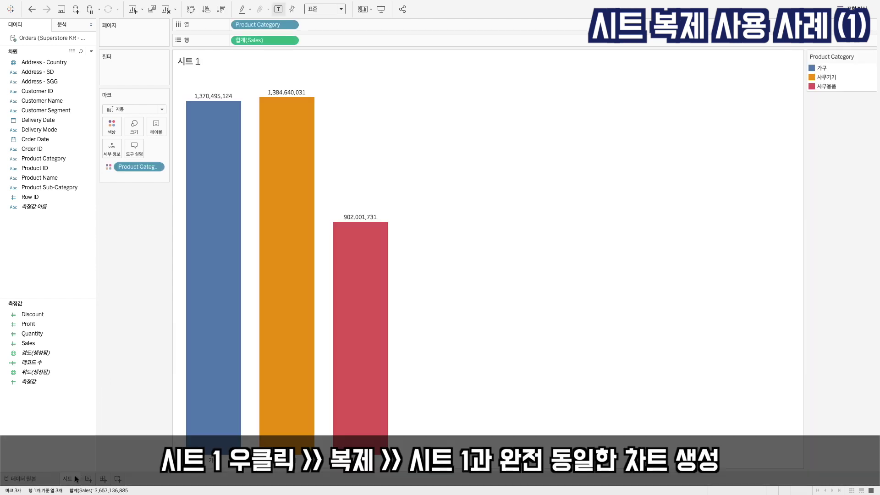
Duplicate the 시트 1 worksheet with its chart and formatting.
{"action": "right_click", "coordinate": [76, 479]}
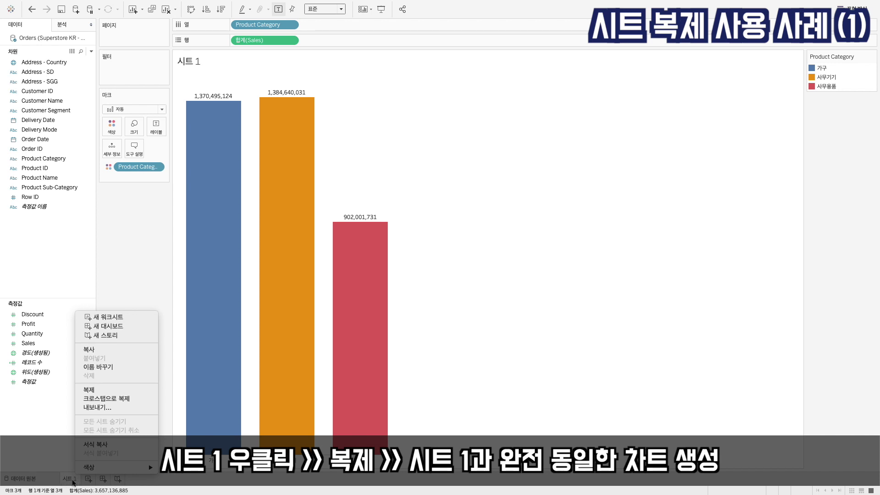
{"action": "left_click", "coordinate": [91, 392]}
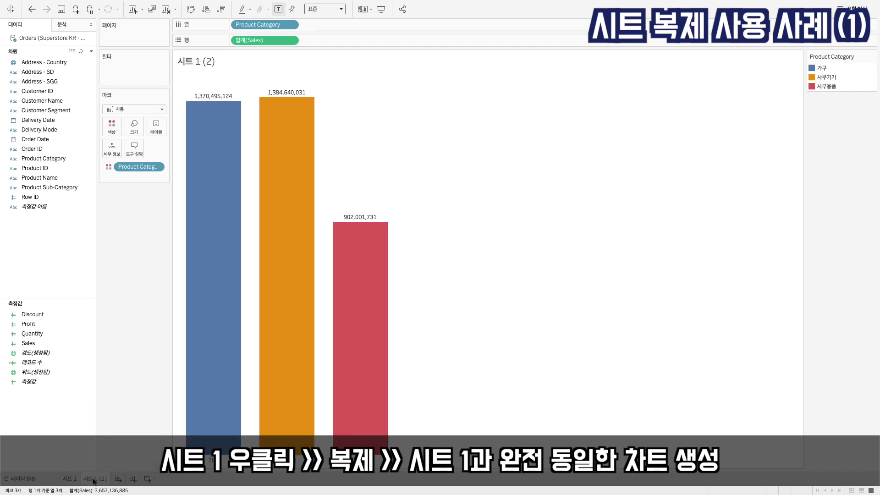
Compare 시트 1 with its duplicate 시트 1 (2) by switching between the two sheets.
{"action": "left_click", "coordinate": [74, 481]}
{"action": "left_click", "coordinate": [95, 481]}
{"action": "left_click", "coordinate": [72, 481]}
{"action": "left_click", "coordinate": [89, 481]}
{"action": "left_click", "coordinate": [73, 481]}
{"action": "left_click", "coordinate": [94, 481]}
{"action": "left_click", "coordinate": [73, 481]}
{"action": "left_click", "coordinate": [93, 481]}
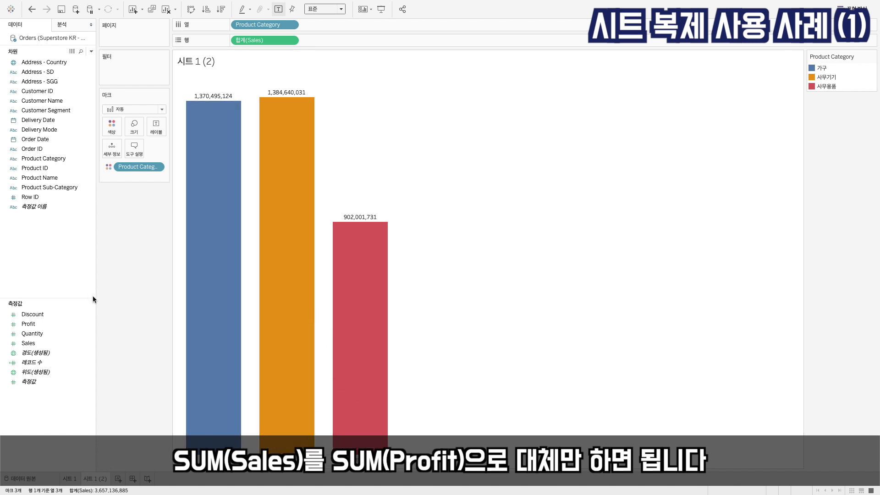
Replace Sales with Profit as the row measure on 시트 1 (2) and hide the Profit axis header.
{"action": "left_click", "coordinate": [31, 325]}
{"action": "left_click", "coordinate": [31, 325]}
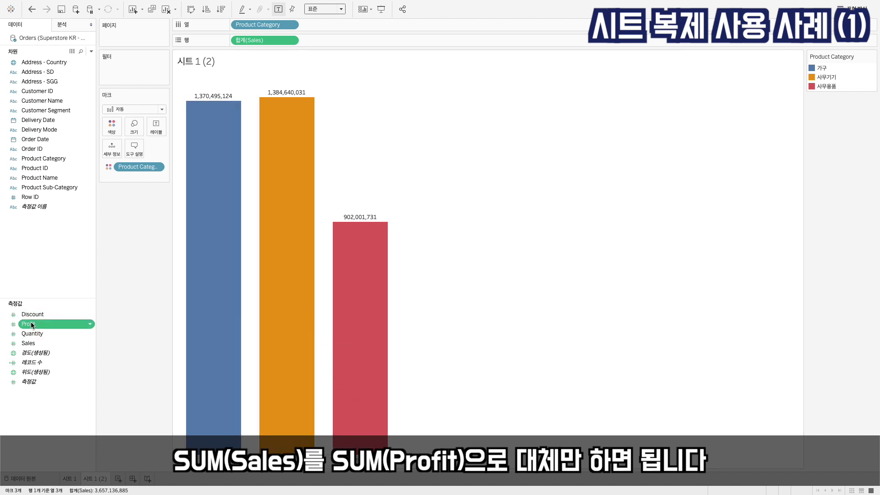
{"action": "left_click_drag", "start_coordinate": [31, 323], "coordinate": [258, 40]}
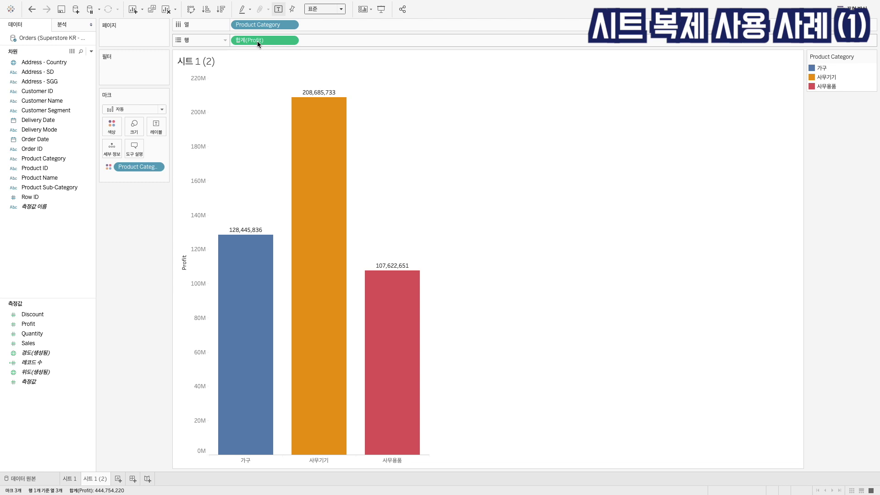
{"action": "right_click", "coordinate": [198, 111]}
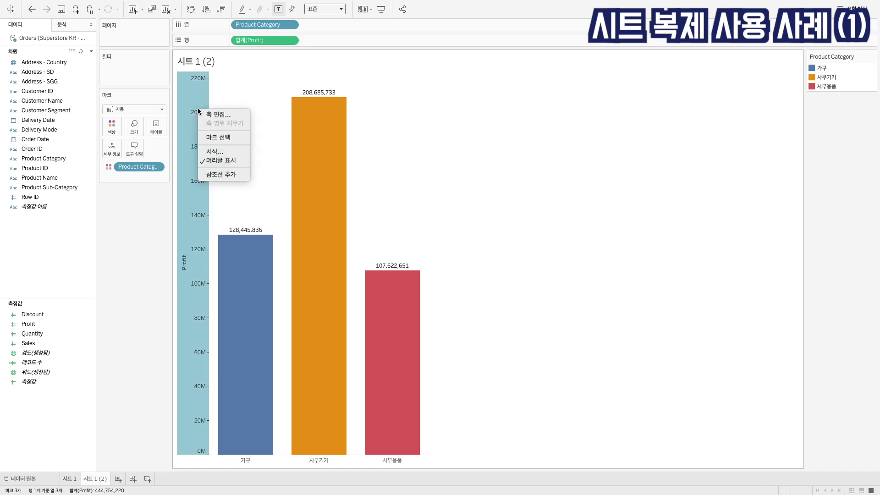
{"action": "left_click", "coordinate": [208, 160]}
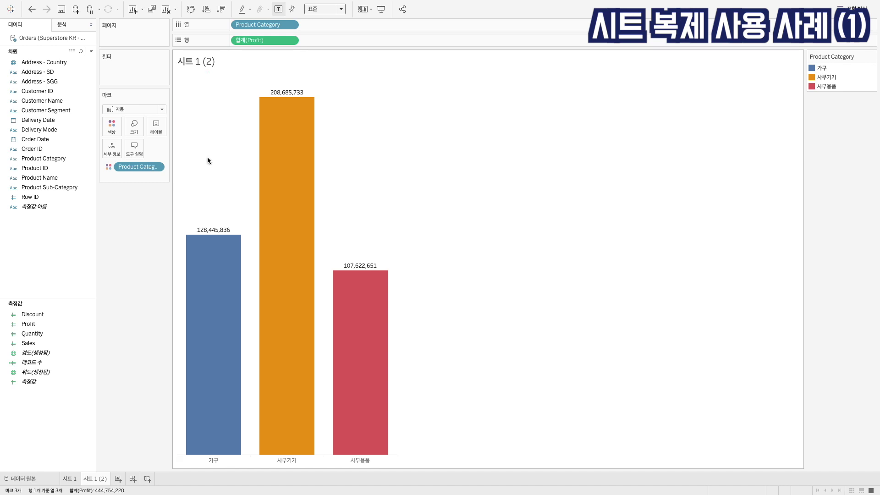
Compare the Sales and Profit sheets, and duplicate the 시트 1 (2) worksheet.
{"action": "left_click", "coordinate": [67, 479]}
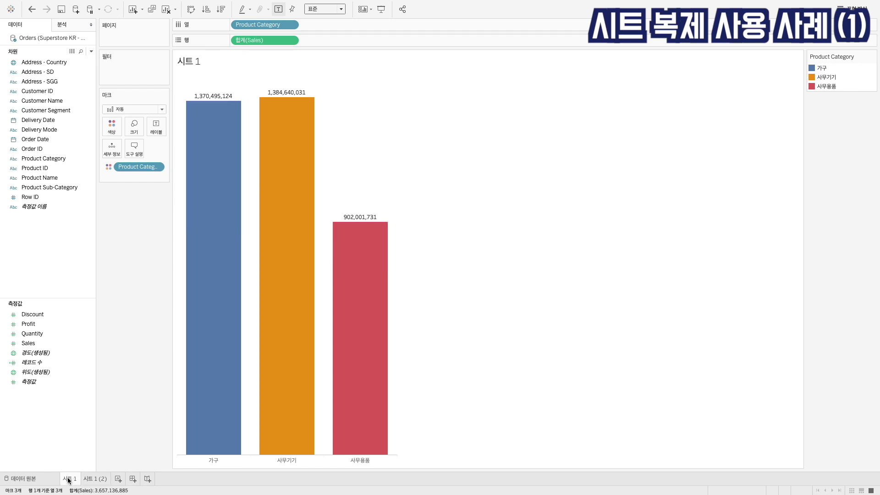
{"action": "left_click", "coordinate": [91, 480]}
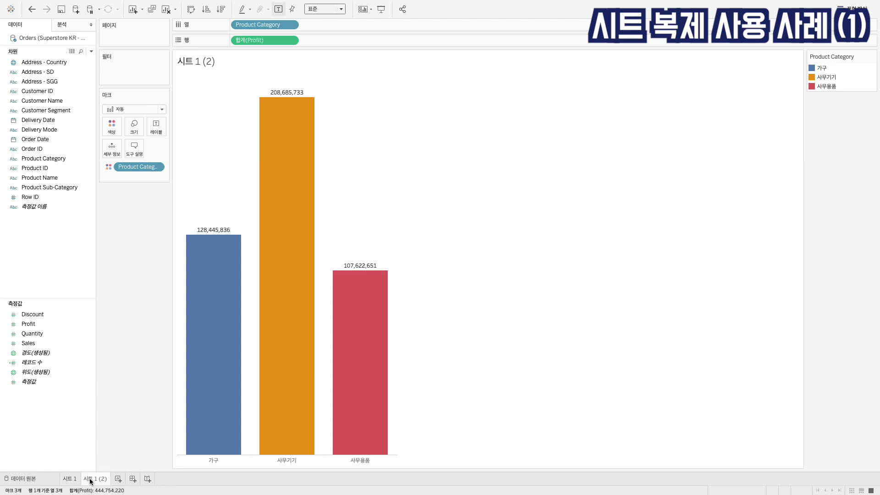
{"action": "mouse_move", "coordinate": [91, 481]}
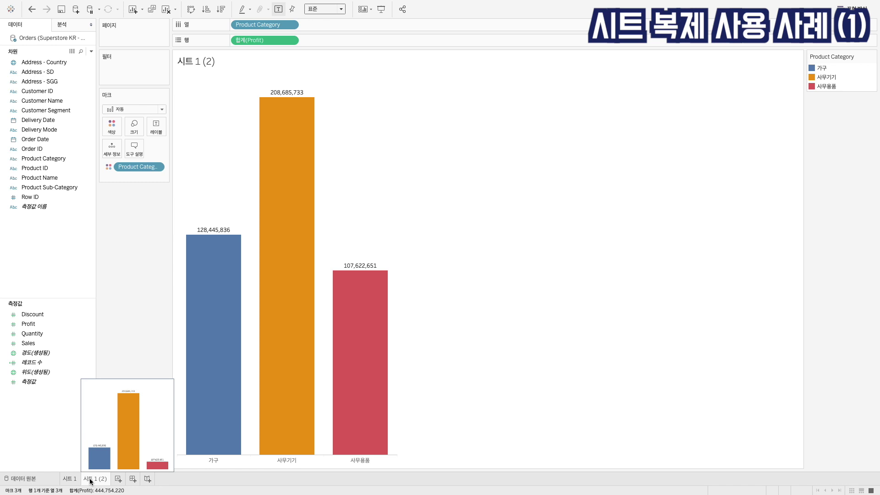
{"action": "right_click", "coordinate": [91, 481]}
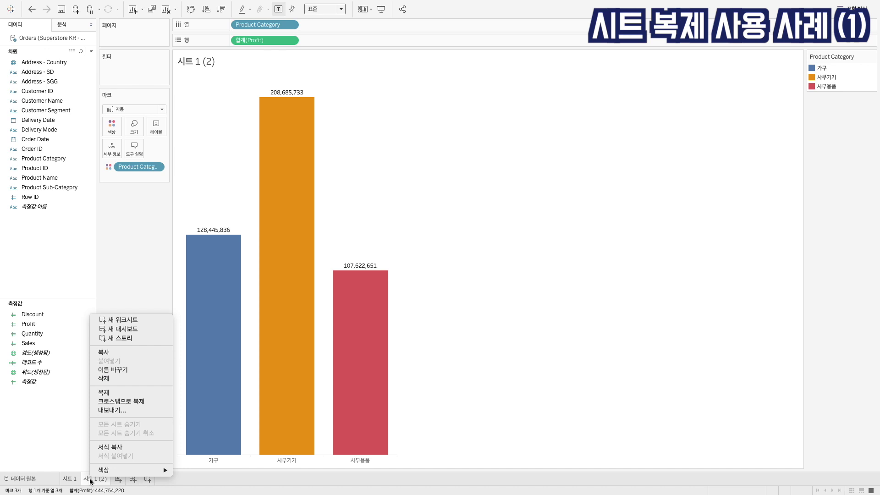
{"action": "left_click", "coordinate": [113, 392]}
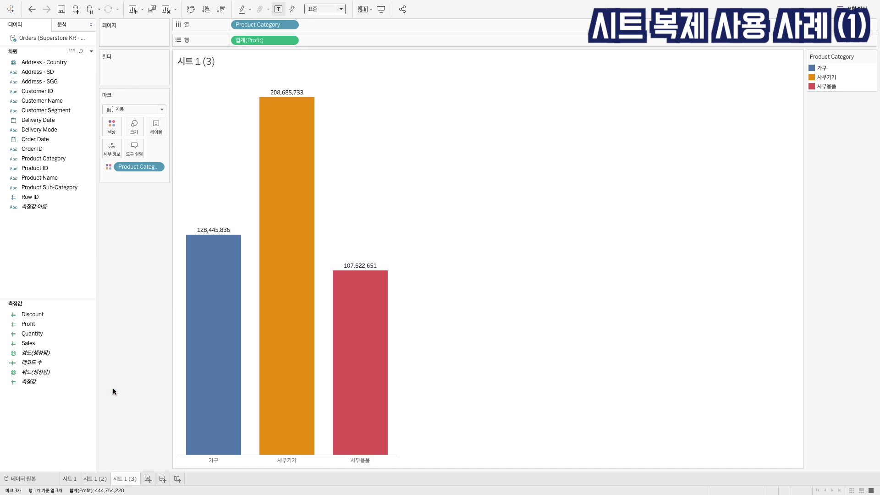
Replace Profit with Quantity as the row measure on 시트 1 (3) and hide the Quantity axis header.
{"action": "left_click", "coordinate": [48, 333]}
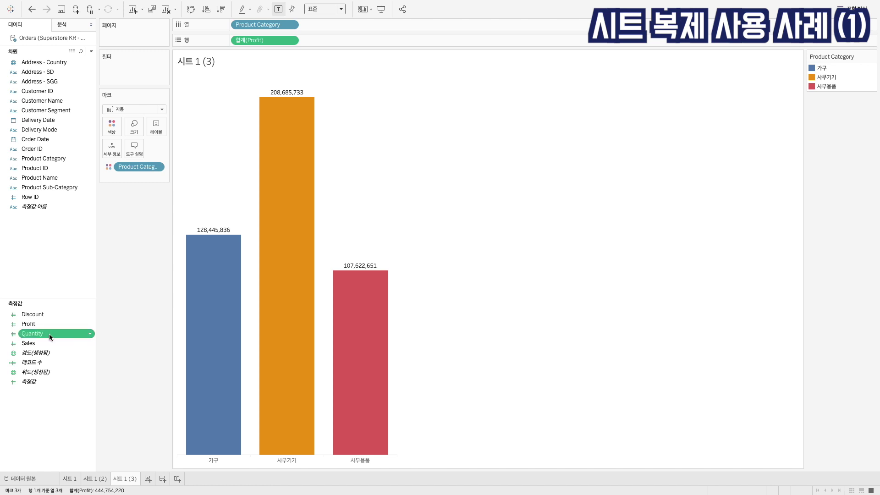
{"action": "left_click_drag", "start_coordinate": [49, 334], "coordinate": [265, 41]}
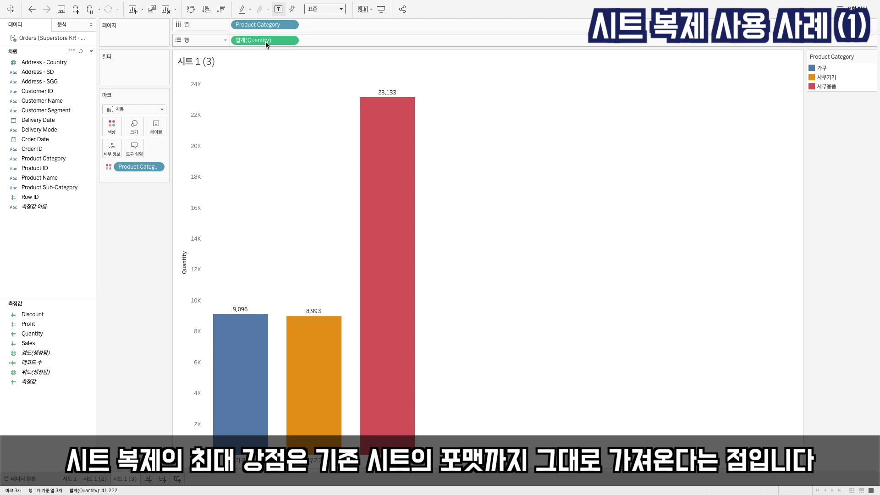
{"action": "right_click", "coordinate": [193, 106]}
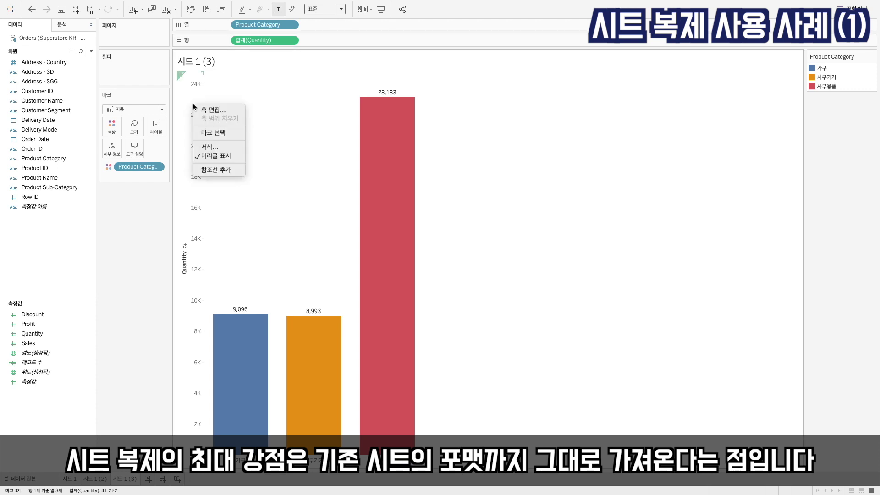
{"action": "left_click", "coordinate": [204, 155]}
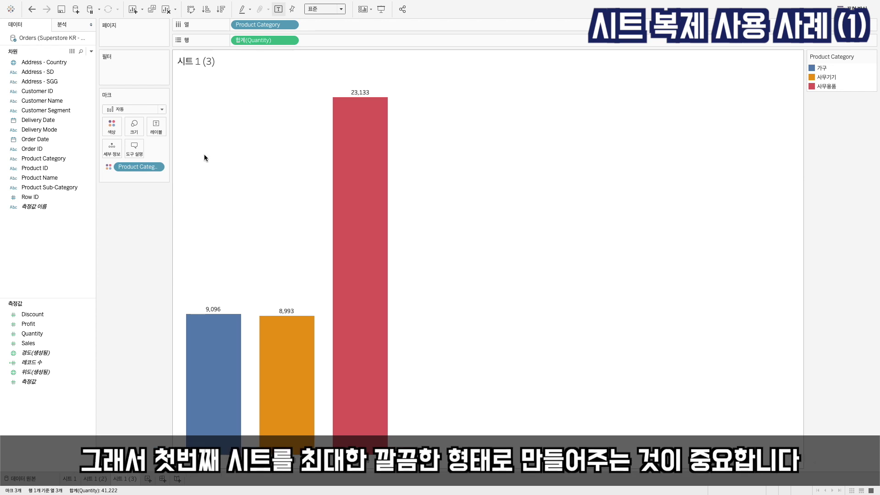
Review the Sales, Profit and Quantity charts across the three worksheets.
{"action": "left_click", "coordinate": [70, 479]}
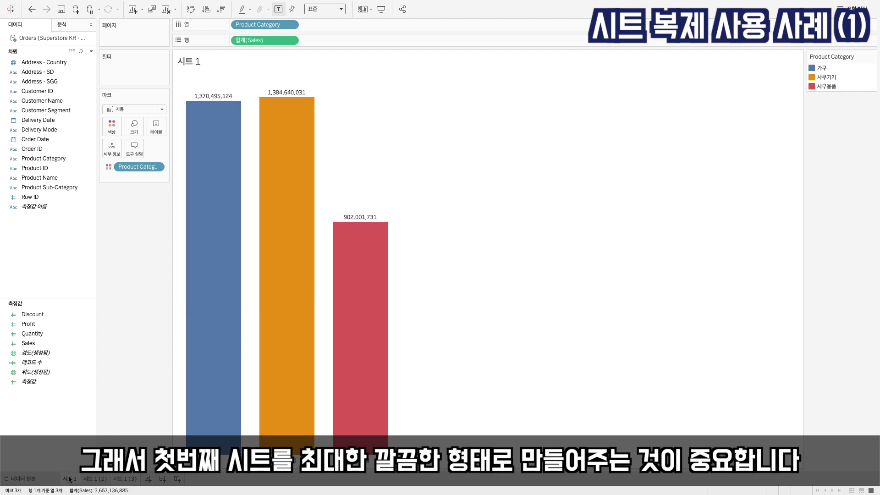
{"action": "left_click", "coordinate": [98, 479]}
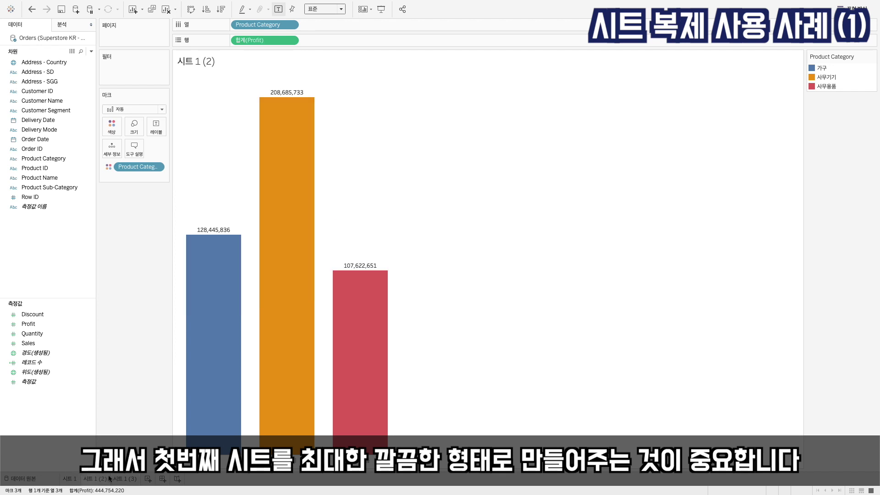
{"action": "left_click", "coordinate": [126, 479]}
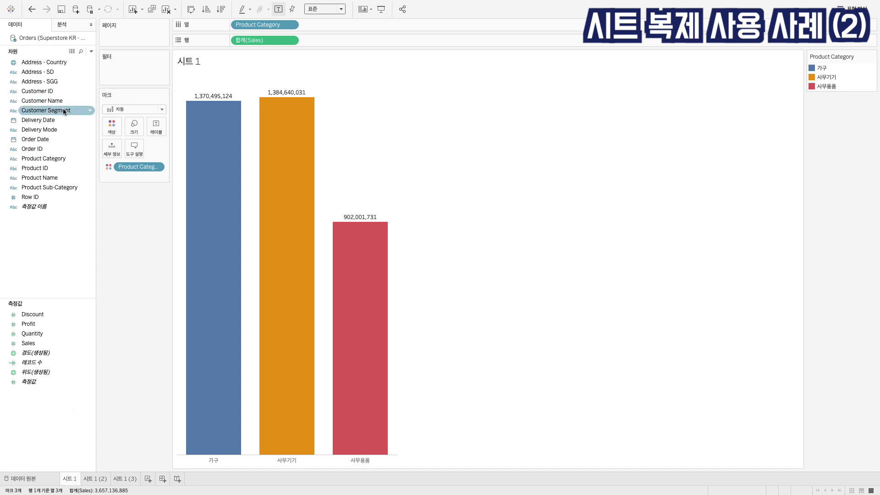
Break 시트 1 down by Customer Segment in columns and Order Date year in rows, and fit the chart to the entire view.
{"action": "left_click_drag", "start_coordinate": [74, 111], "coordinate": [352, 26]}
{"action": "left_click", "coordinate": [324, 9]}
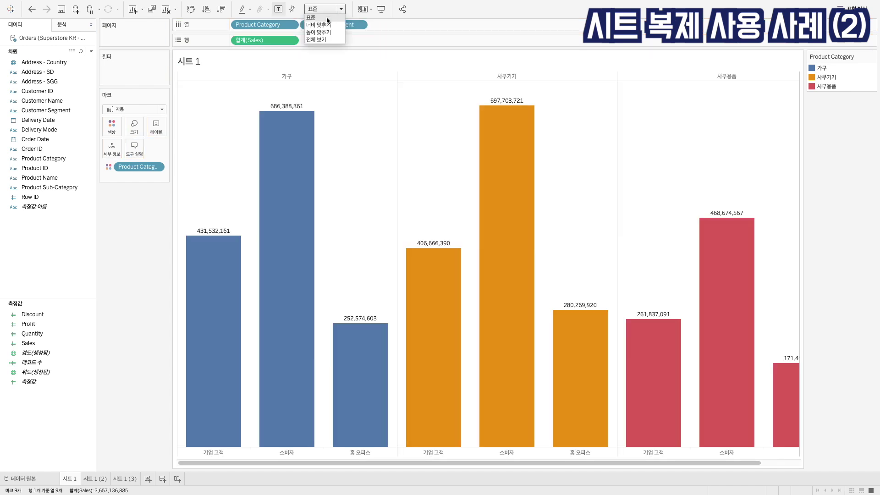
{"action": "left_click", "coordinate": [319, 39]}
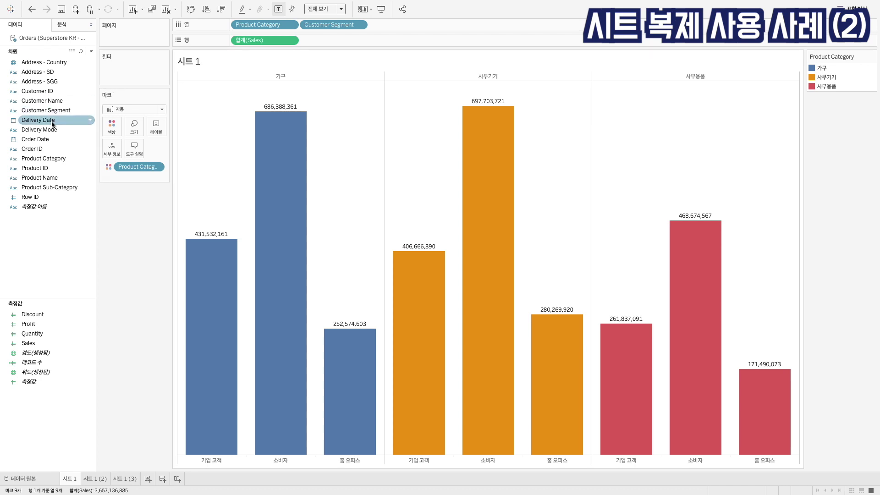
{"action": "left_click_drag", "start_coordinate": [48, 139], "coordinate": [246, 37]}
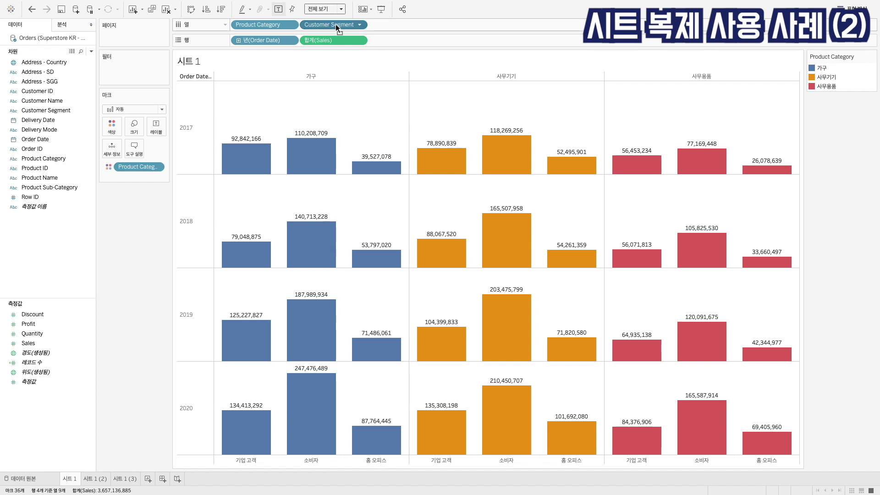
Remove Customer Segment from the columns and the Order Date year from the rows of 시트 1.
{"action": "left_click_drag", "start_coordinate": [336, 25], "coordinate": [466, 9]}
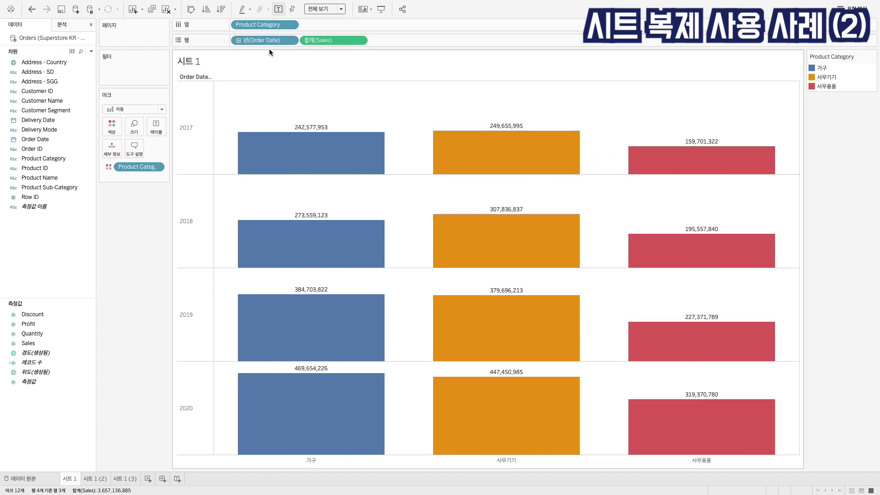
{"action": "left_click_drag", "start_coordinate": [259, 41], "coordinate": [131, 224]}
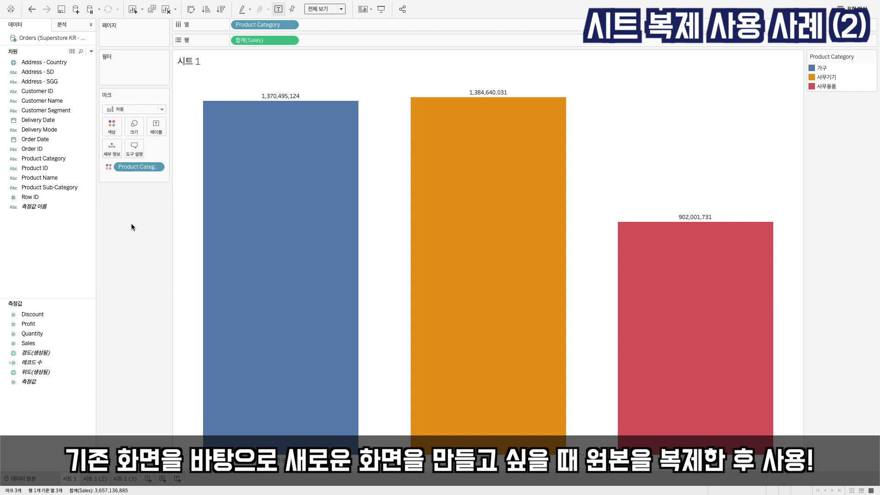
Duplicate 시트 1, and add Customer Segment and Product Sub-Category to the copy's columns and Order Date year to its rows.
{"action": "right_click", "coordinate": [78, 478]}
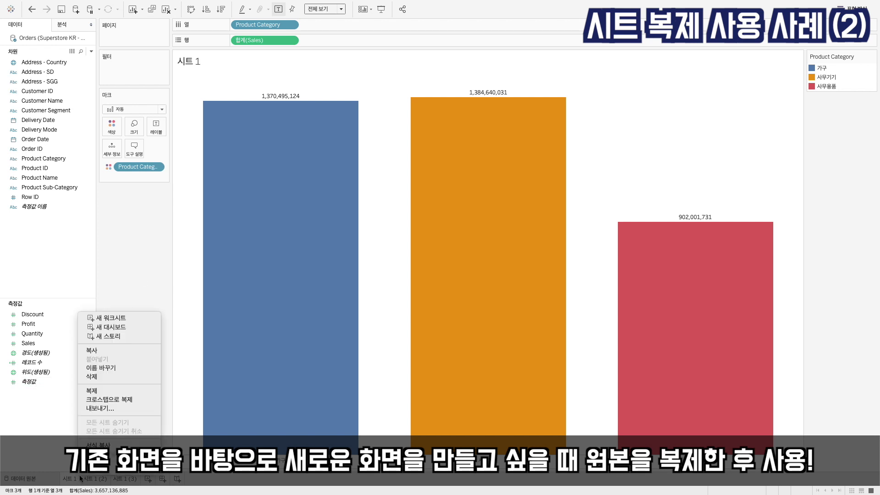
{"action": "left_click", "coordinate": [105, 392]}
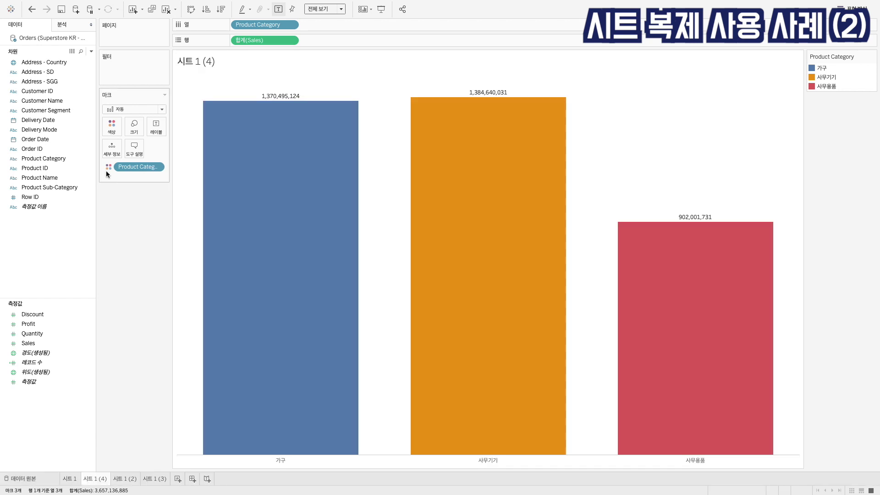
{"action": "left_click", "coordinate": [61, 111]}
{"action": "left_click_drag", "start_coordinate": [62, 111], "coordinate": [347, 28]}
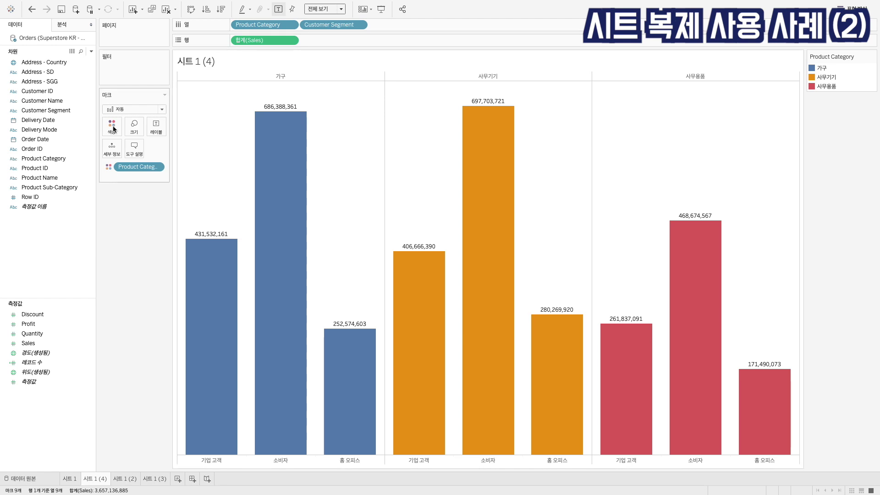
{"action": "left_click_drag", "start_coordinate": [40, 138], "coordinate": [244, 41]}
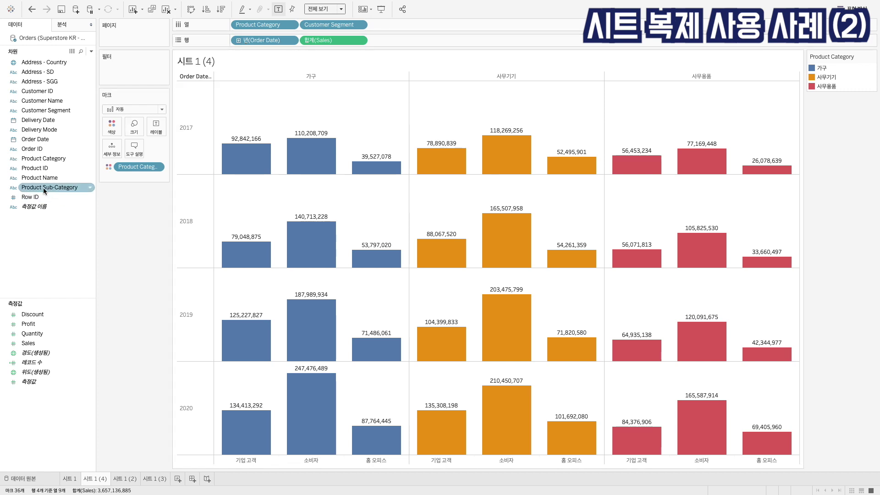
{"action": "mouse_move", "coordinate": [44, 188]}
{"action": "left_mouse_down"}
{"action": "mouse_move", "coordinate": [191, 132]}
{"action": "mouse_move", "coordinate": [301, 28]}
{"action": "left_mouse_up"}
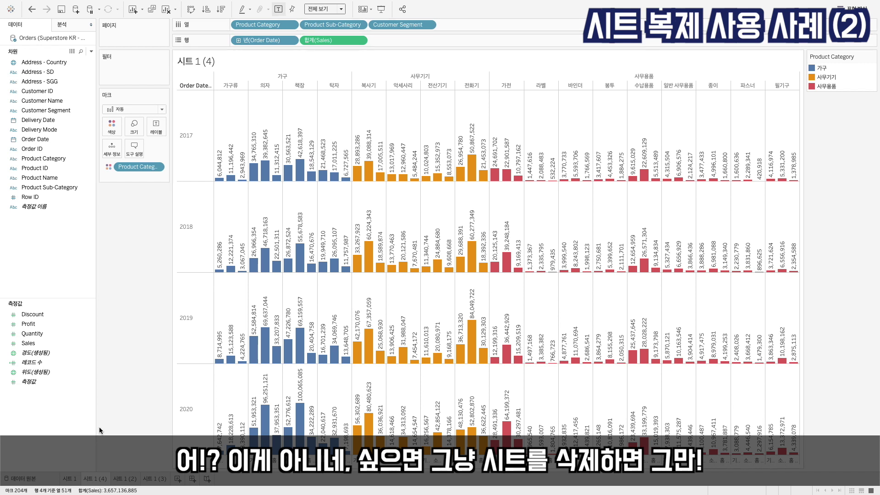
Delete the 시트 1 (4) worksheet and return to 시트 1.
{"action": "right_click", "coordinate": [95, 481]}
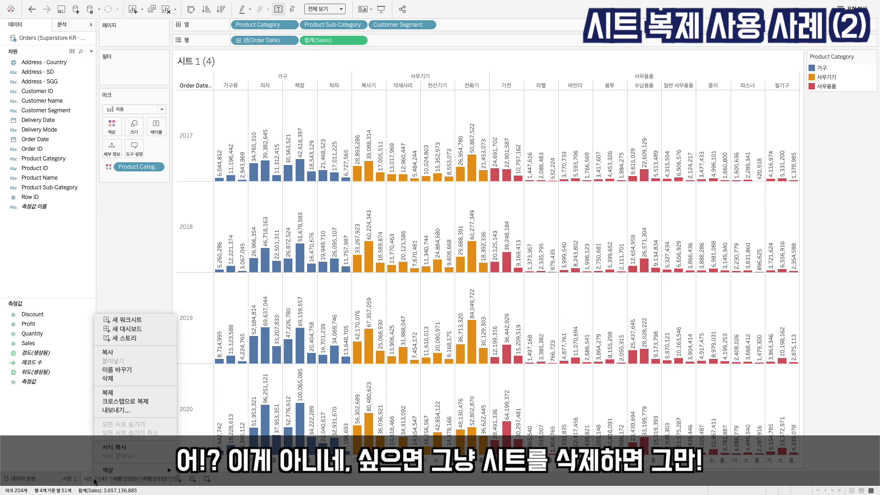
{"action": "left_click", "coordinate": [123, 379]}
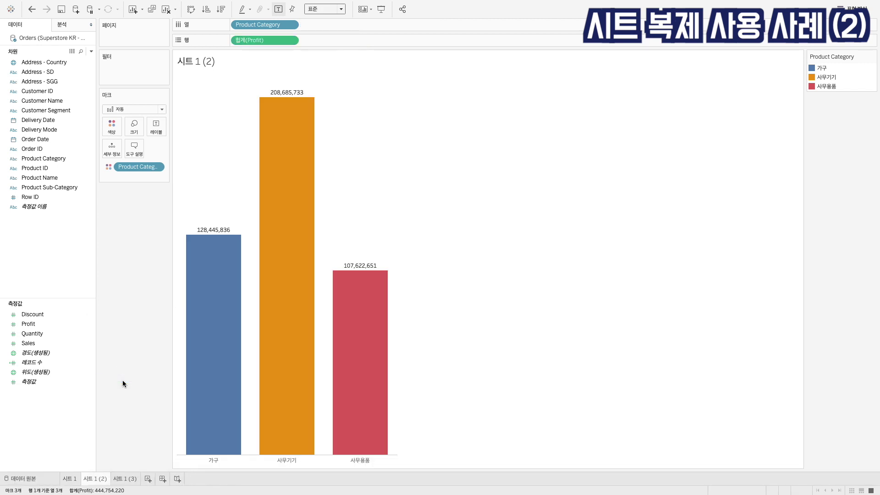
{"action": "left_click", "coordinate": [69, 480]}
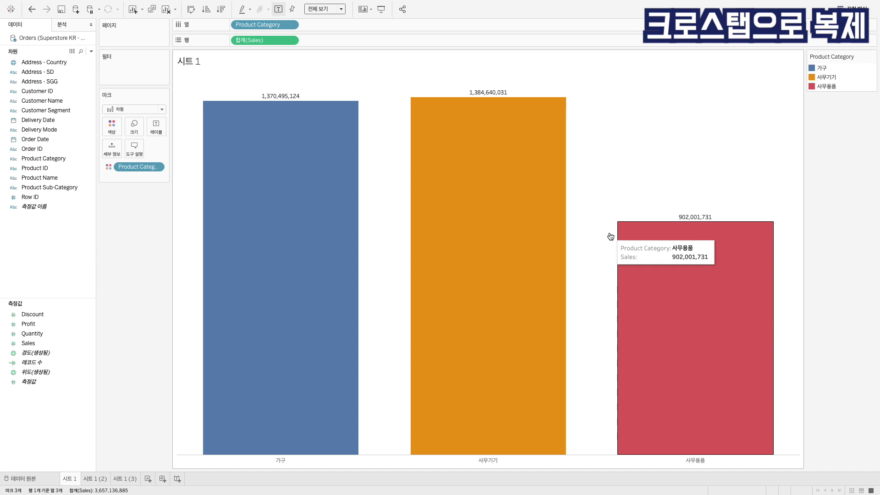
{"action": "right_click", "coordinate": [63, 480]}
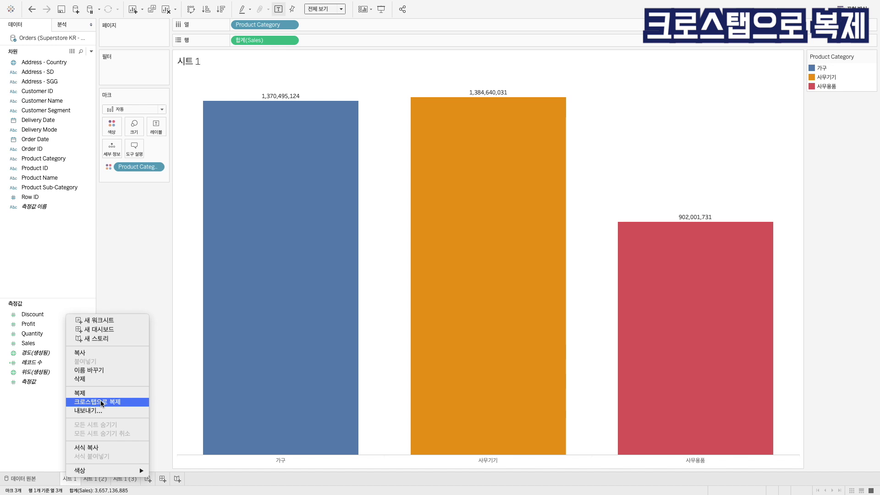
{"action": "left_click", "coordinate": [119, 262]}
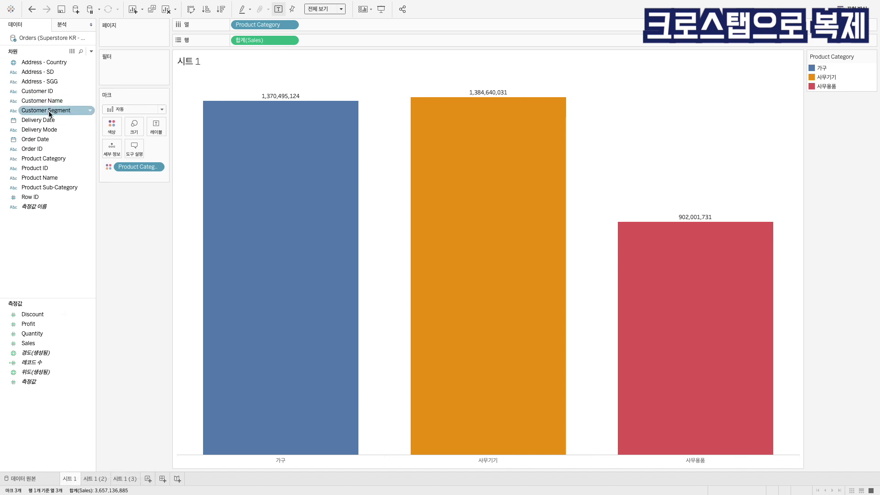
Add Customer Segment to the columns after Product Category, and Order Date year to the rows before Sales on 시트 1.
{"action": "left_click_drag", "start_coordinate": [46, 110], "coordinate": [326, 27]}
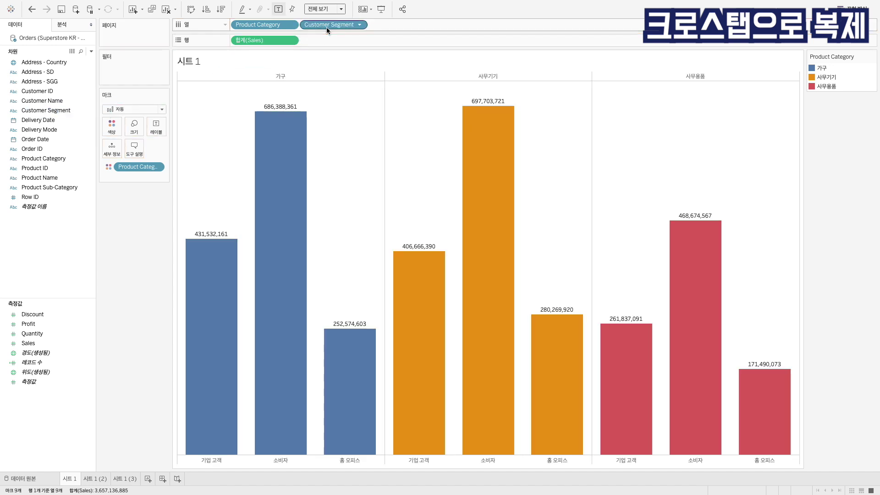
{"action": "left_click_drag", "start_coordinate": [36, 139], "coordinate": [251, 42]}
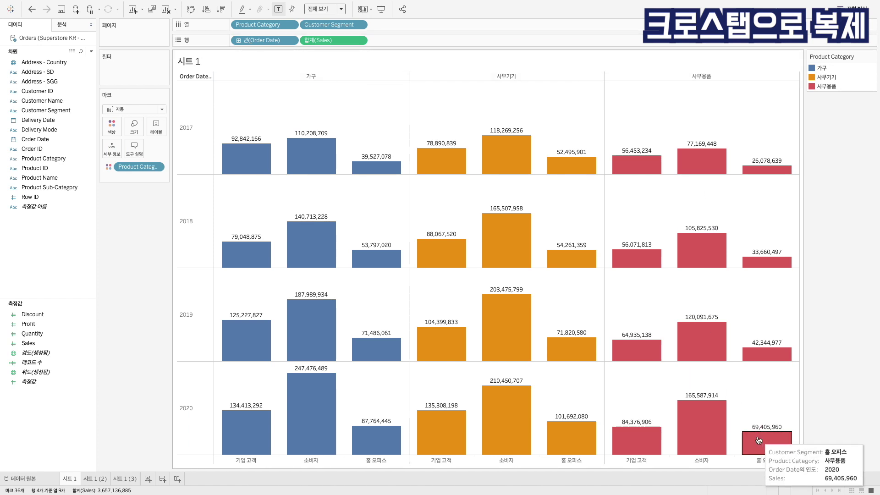
{"action": "mouse_move", "coordinate": [749, 435]}
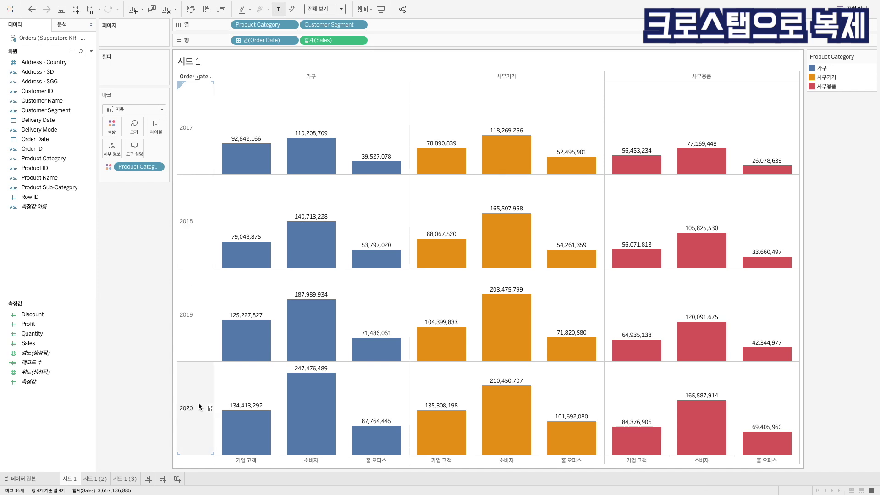
Duplicate 시트 1 as a crosstab and open the resulting worksheet.
{"action": "right_click", "coordinate": [75, 480]}
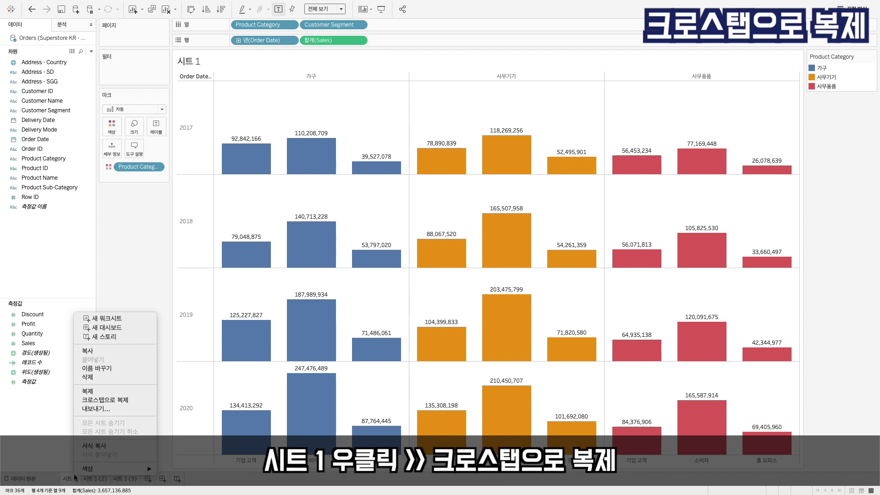
{"action": "left_click", "coordinate": [99, 400]}
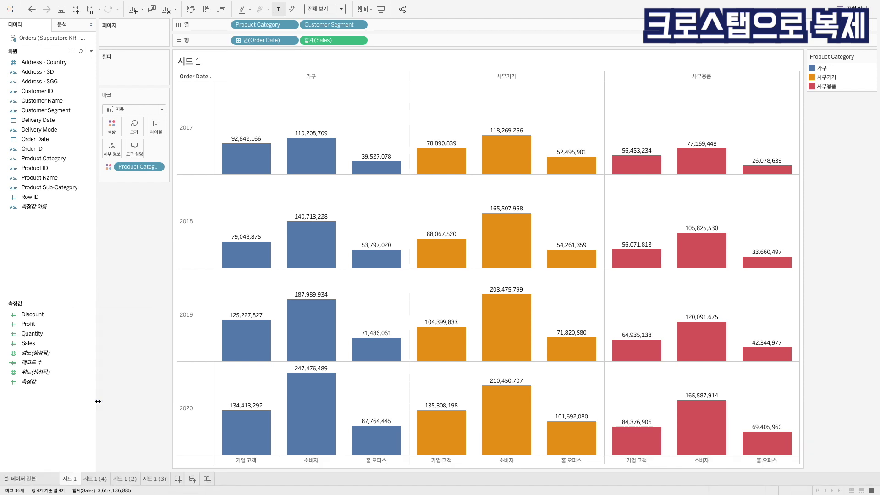
{"action": "left_click", "coordinate": [92, 480]}
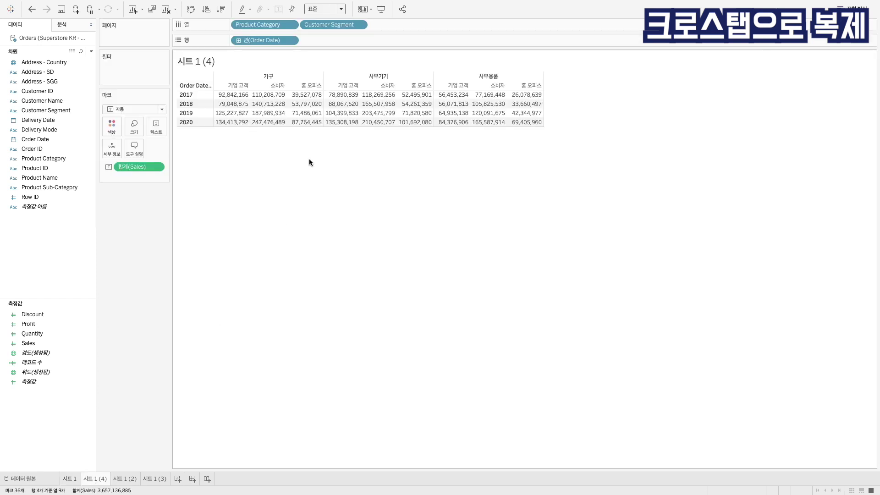
Widen the columns and increase the row height of the Sales crosstab, and compare it with the chart on 시트 1.
{"action": "key", "text": "ctrl+Right"}
{"action": "key", "text": "ctrl+Right"}
{"action": "key", "text": "ctrl+Right"}
{"action": "key", "text": "ctrl+Up"}
{"action": "key", "text": "ctrl+Up"}
{"action": "key", "text": "ctrl+Up"}
{"action": "key", "text": "ctrl+Up"}
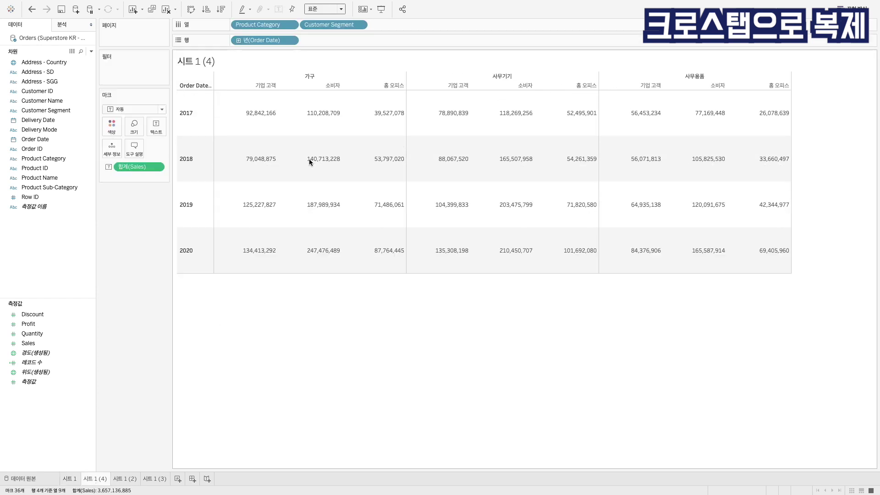
{"action": "key", "text": "ctrl+Up"}
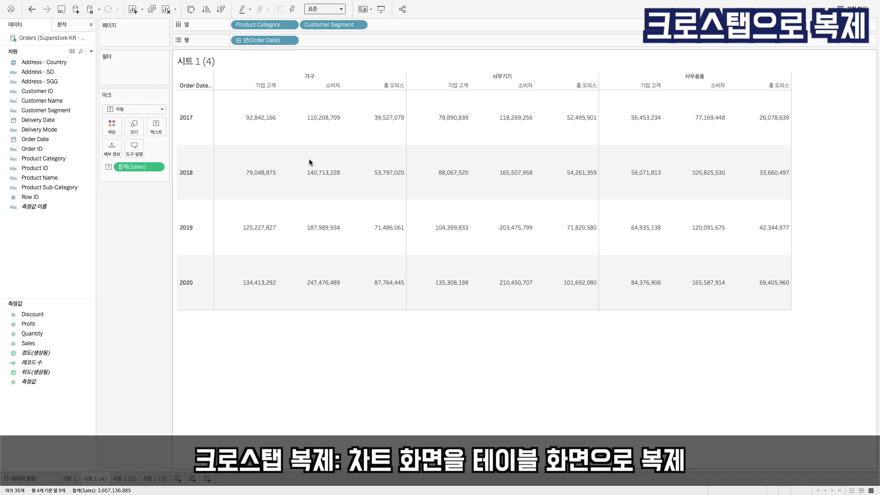
{"action": "left_click", "coordinate": [72, 478]}
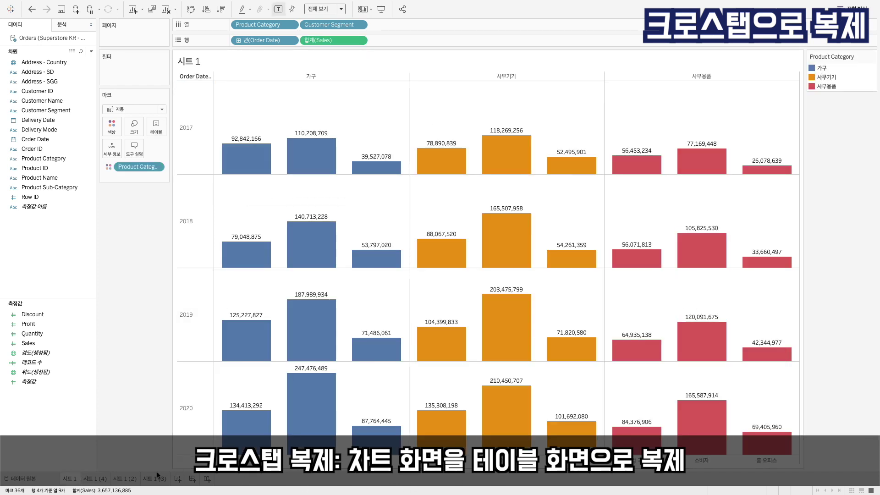
{"action": "left_click", "coordinate": [87, 479]}
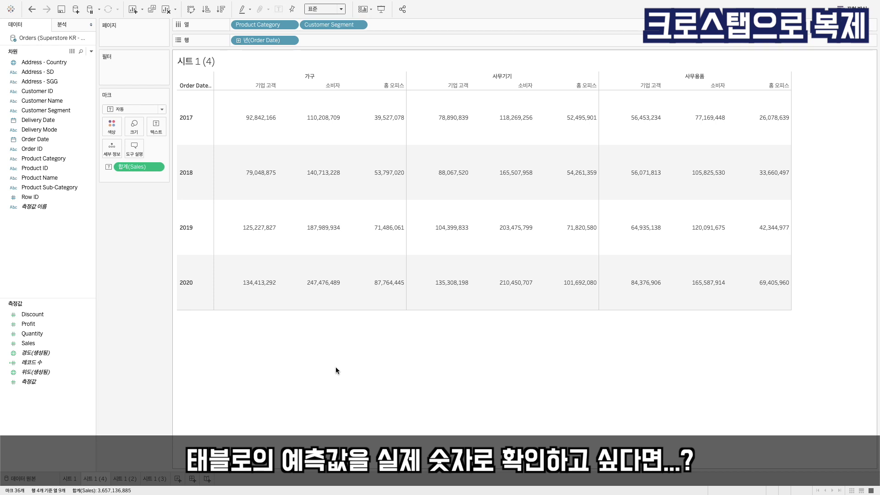
On a new worksheet, plot Sales by continuous month of Order Date and add a forecast to the line chart.
{"action": "left_click", "coordinate": [179, 480]}
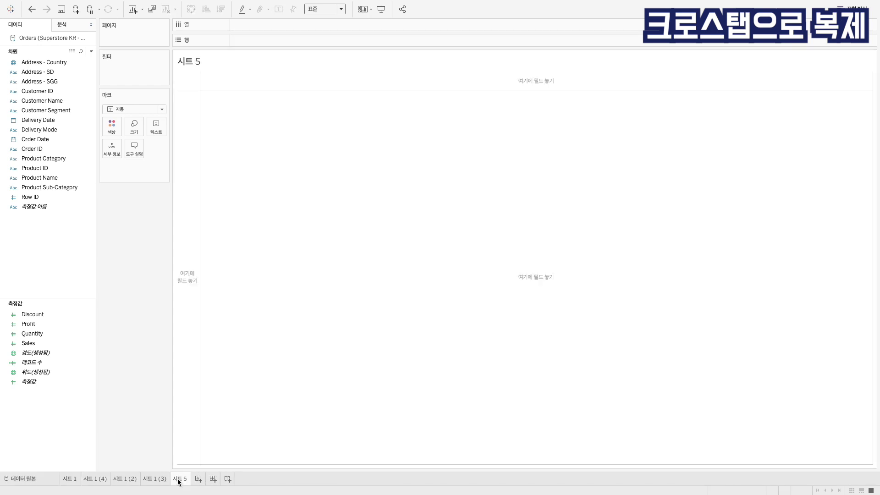
{"action": "double_click", "coordinate": [56, 344]}
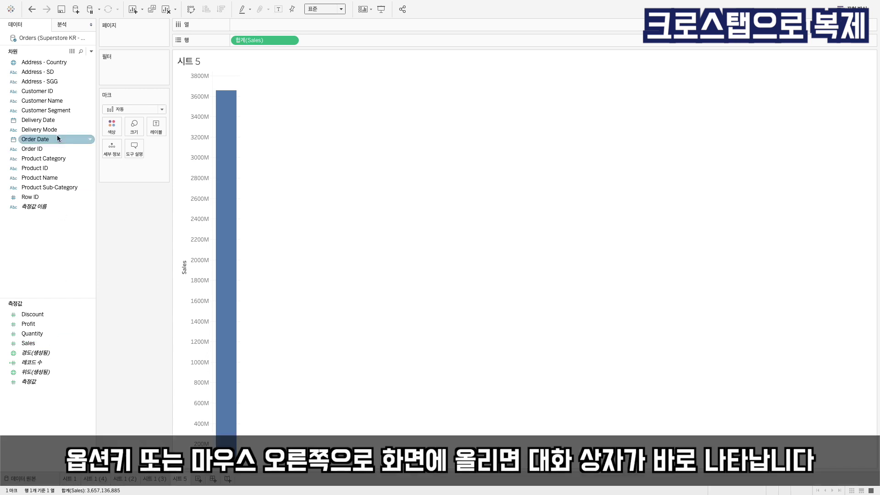
{"action": "left_click_drag", "start_coordinate": [57, 136], "coordinate": [349, 22]}
{"action": "left_click", "coordinate": [419, 304]}
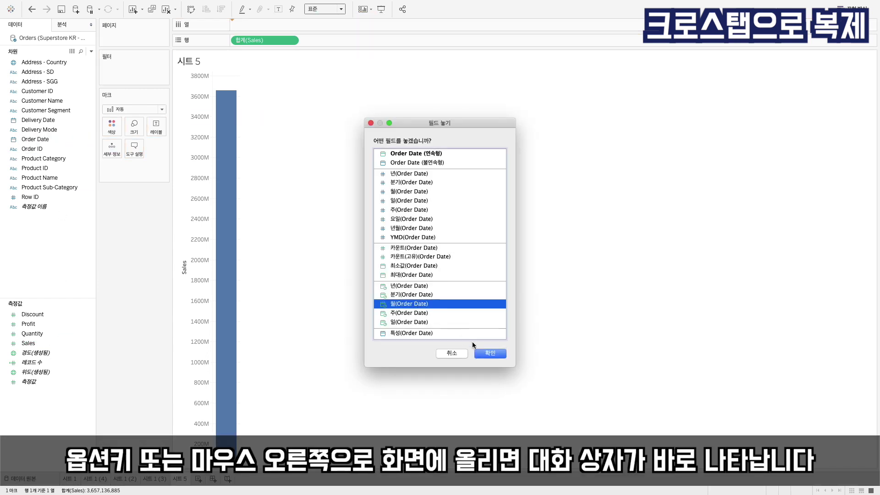
{"action": "left_click", "coordinate": [489, 353]}
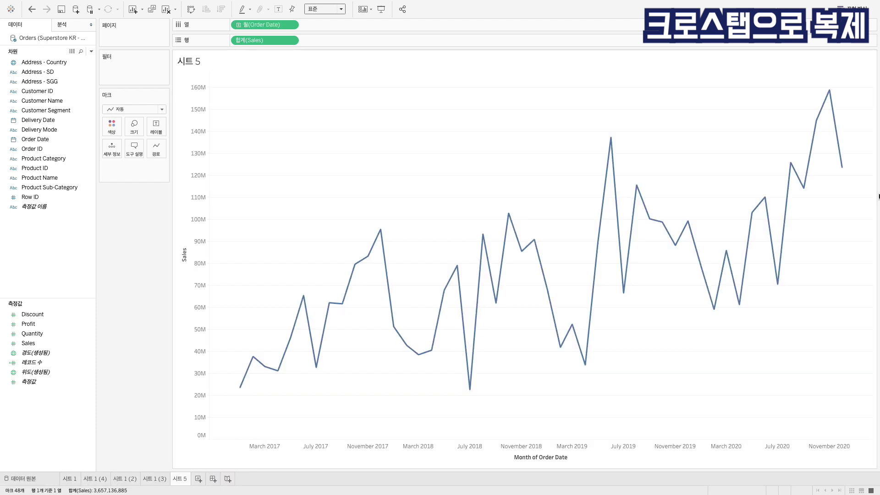
{"action": "left_click", "coordinate": [68, 27]}
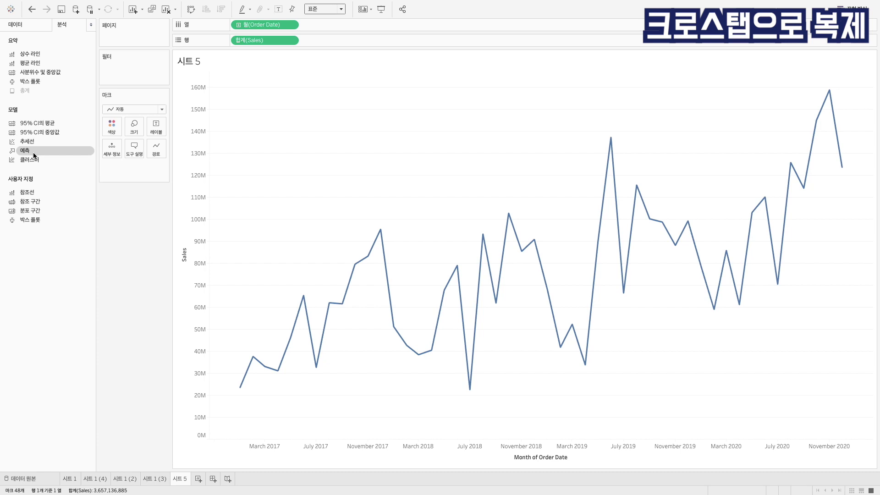
{"action": "left_click_drag", "start_coordinate": [38, 148], "coordinate": [259, 87]}
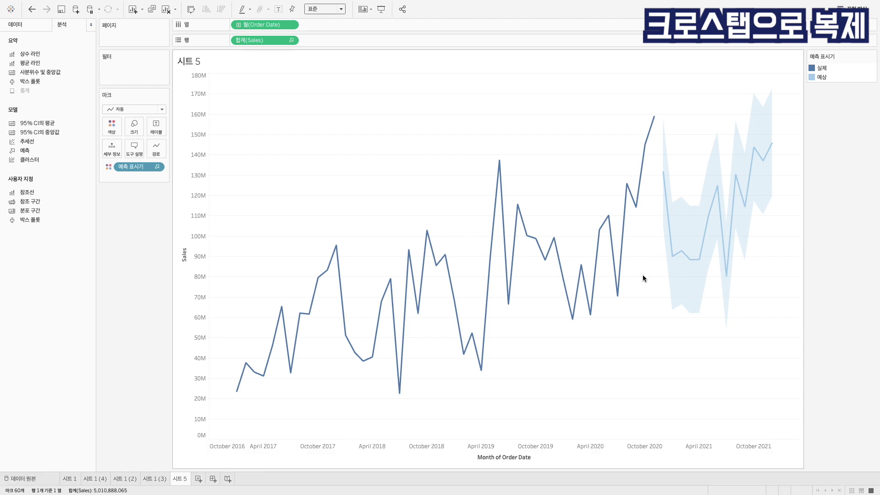
Duplicate the 시트 5 forecast chart as a crosstab and look through its monthly values on the new worksheet.
{"action": "right_click", "coordinate": [186, 483]}
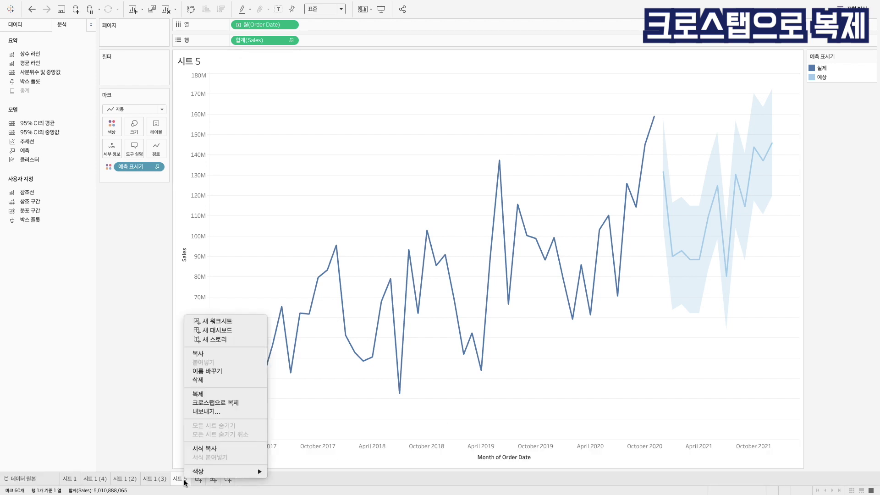
{"action": "left_click", "coordinate": [203, 406]}
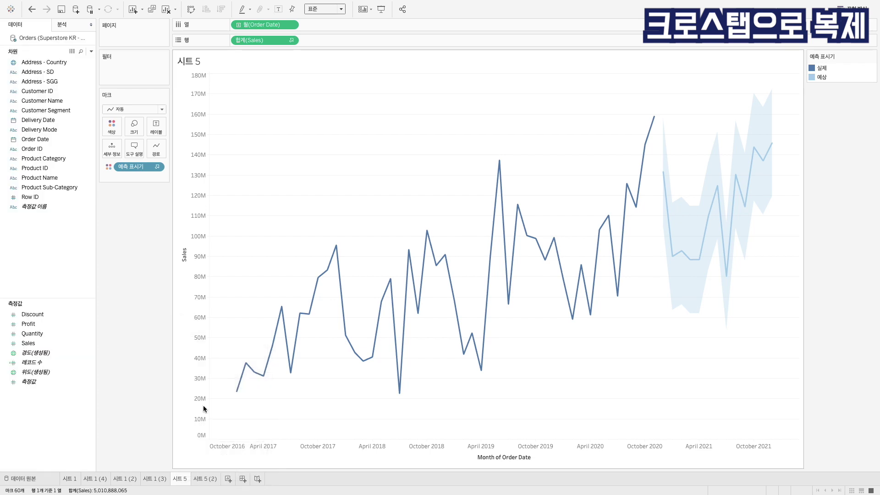
{"action": "left_click", "coordinate": [199, 479]}
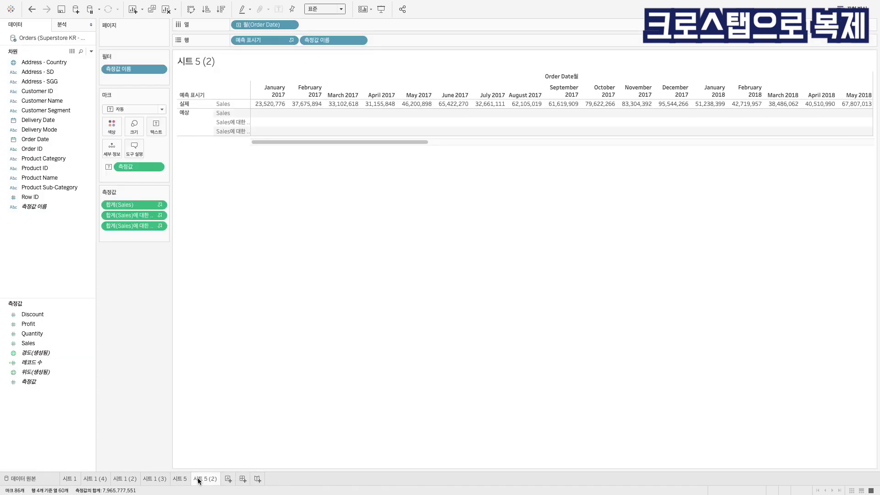
{"action": "scroll", "coordinate": [645, 122], "scroll_direction": "right", "scroll_amount": 8}
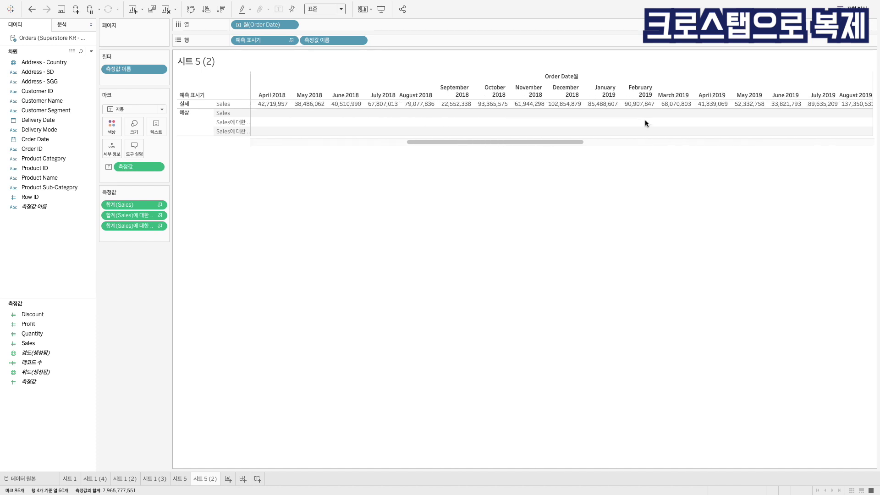
Swap the rows and columns of the 시트 5 (2) crosstab so the Order Date months run down the rows.
{"action": "scroll", "coordinate": [645, 122], "scroll_direction": "right", "scroll_amount": 3}
{"action": "scroll", "coordinate": [645, 122], "scroll_direction": "left", "scroll_amount": 10}
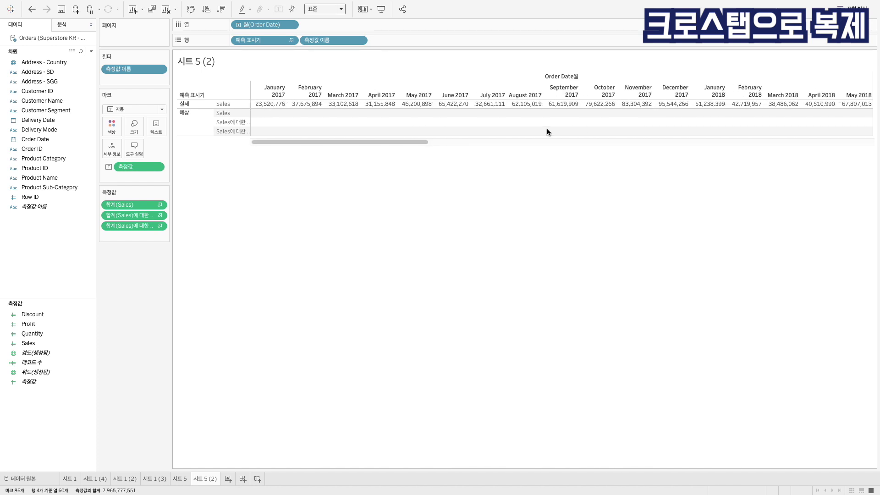
{"action": "left_click", "coordinate": [191, 10]}
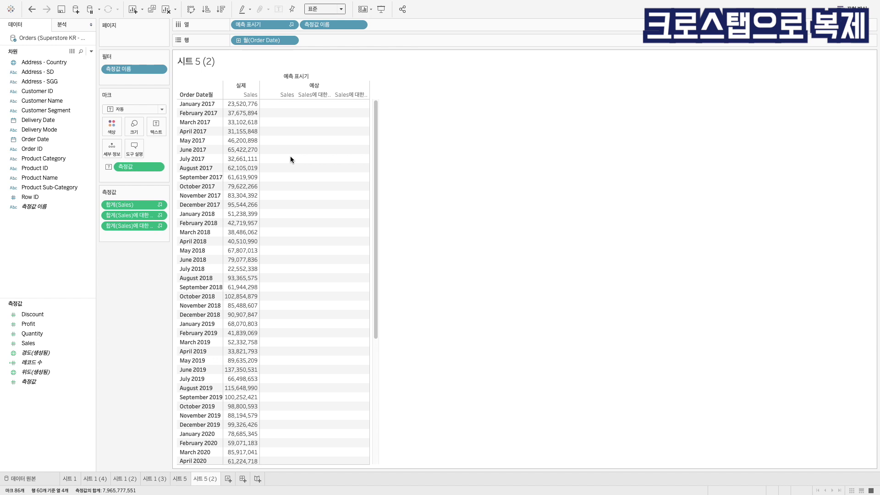
Widen the columns of the forecast crosstab until the upper and lower prediction interval headers fit in full.
{"action": "mouse_move", "coordinate": [248, 107]}
{"action": "scroll", "coordinate": [314, 249], "scroll_direction": "down", "scroll_amount": 3}
{"action": "scroll", "coordinate": [315, 249], "scroll_direction": "down", "scroll_amount": 5}
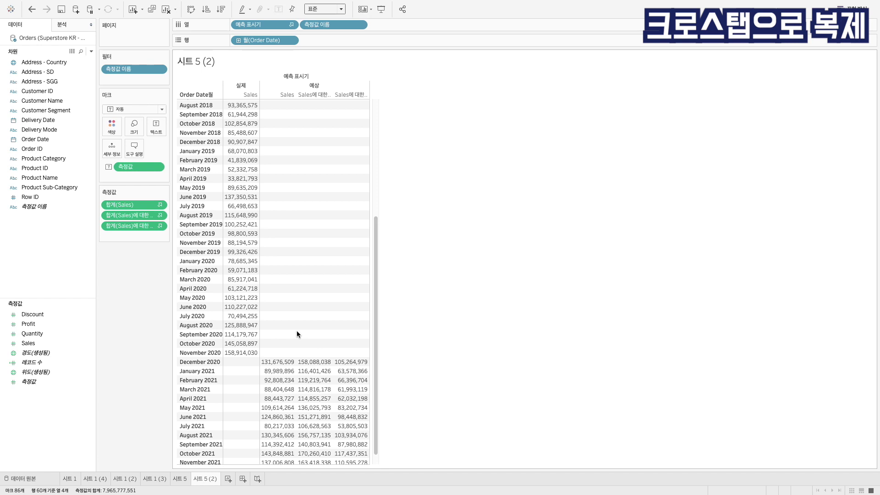
{"action": "key", "text": "ctrl+Right"}
{"action": "key", "text": "ctrl+Right"}
{"action": "key", "text": "ctrl+Right"}
{"action": "key", "text": "ctrl+Right"}
{"action": "key", "text": "ctrl+Right"}
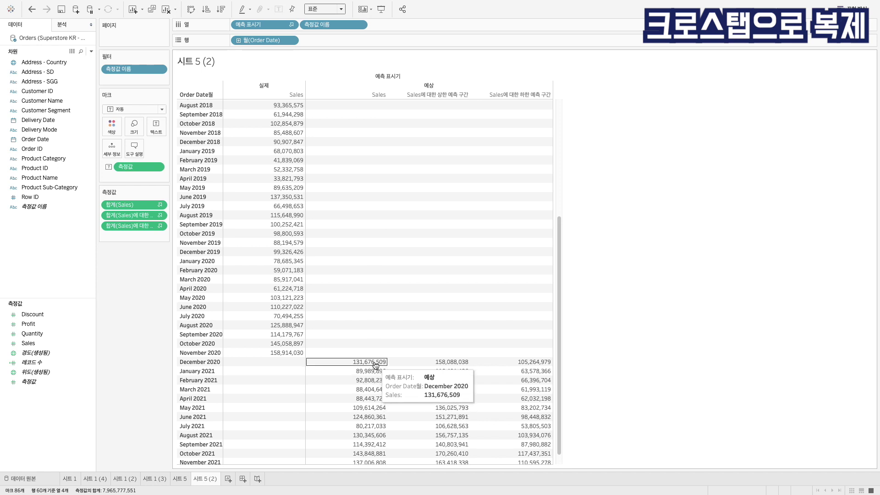
Compare the forecast line and band on 시트 5 with the forecast values and prediction interval bounds on 시트 5 (2), starting from December 2020.
{"action": "left_click", "coordinate": [180, 479]}
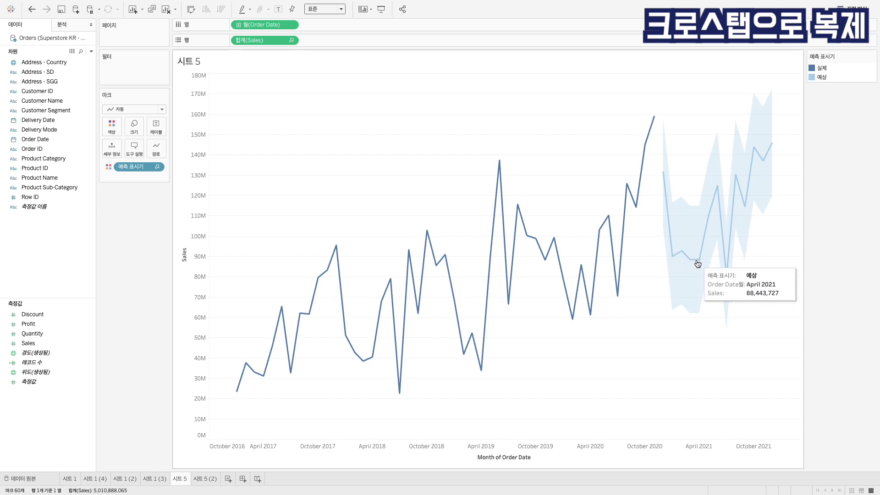
{"action": "left_click", "coordinate": [204, 480]}
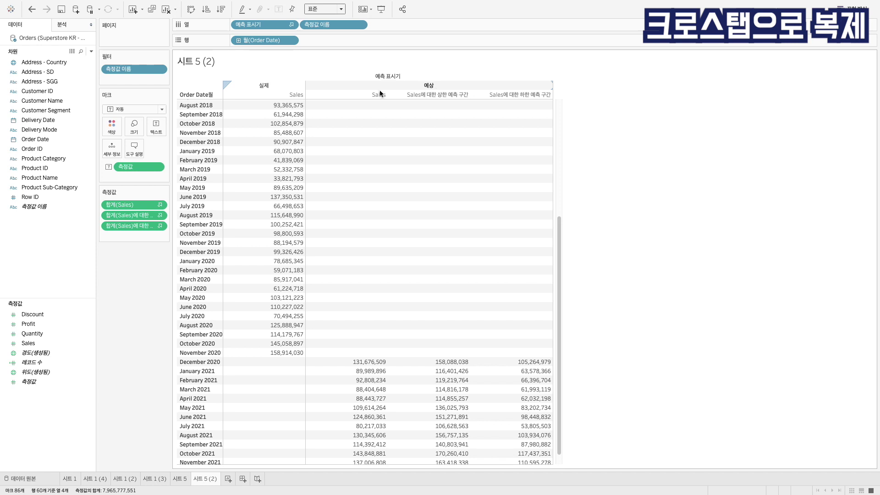
{"action": "mouse_move", "coordinate": [371, 364]}
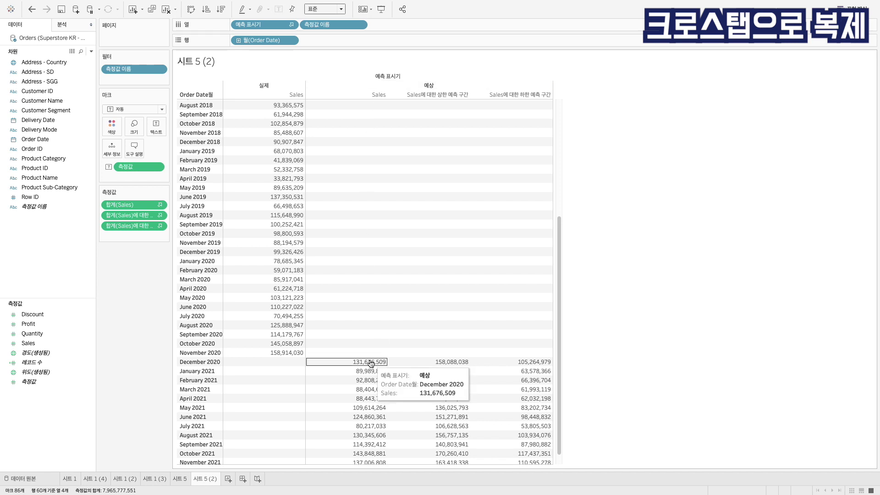
{"action": "scroll", "coordinate": [371, 363], "scroll_direction": "down", "scroll_amount": 1}
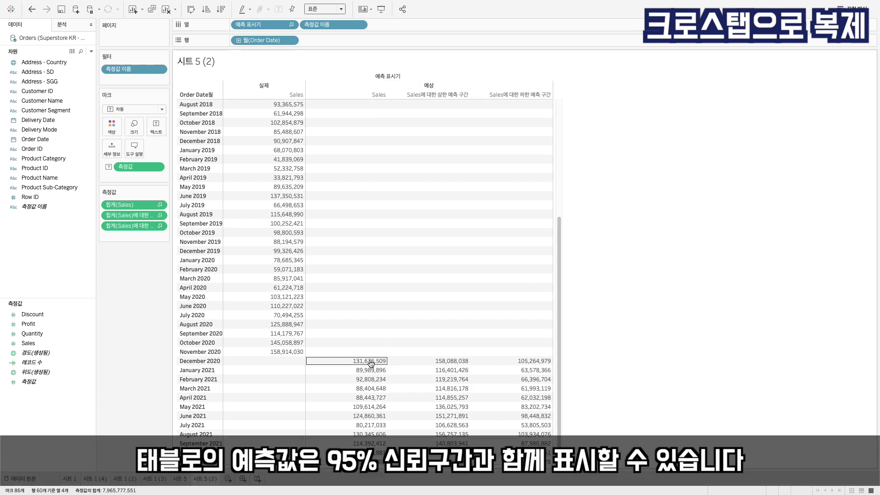
{"action": "mouse_move", "coordinate": [528, 364]}
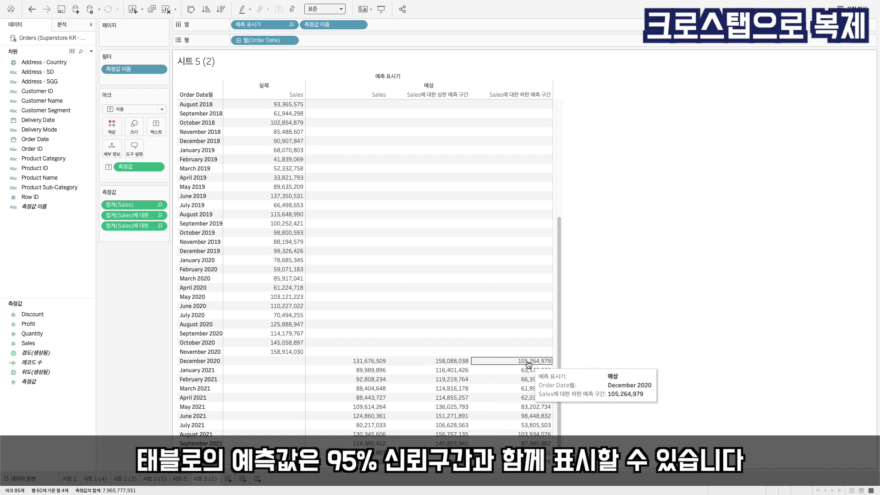
{"action": "left_click", "coordinate": [185, 481]}
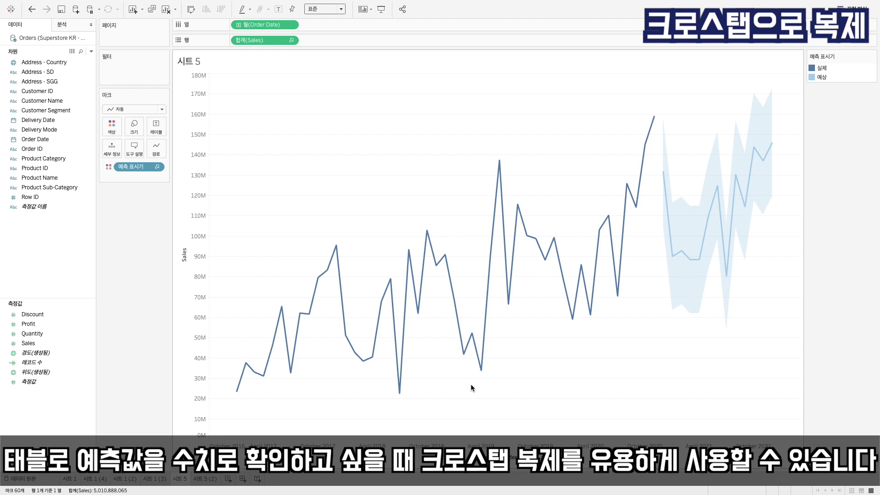
{"action": "left_click", "coordinate": [215, 482]}
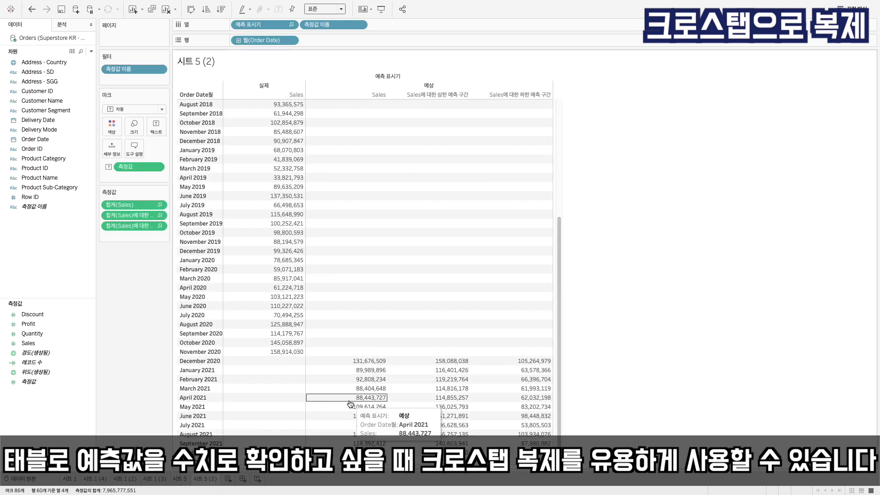
{"action": "scroll", "coordinate": [386, 352], "scroll_direction": "down", "scroll_amount": 1}
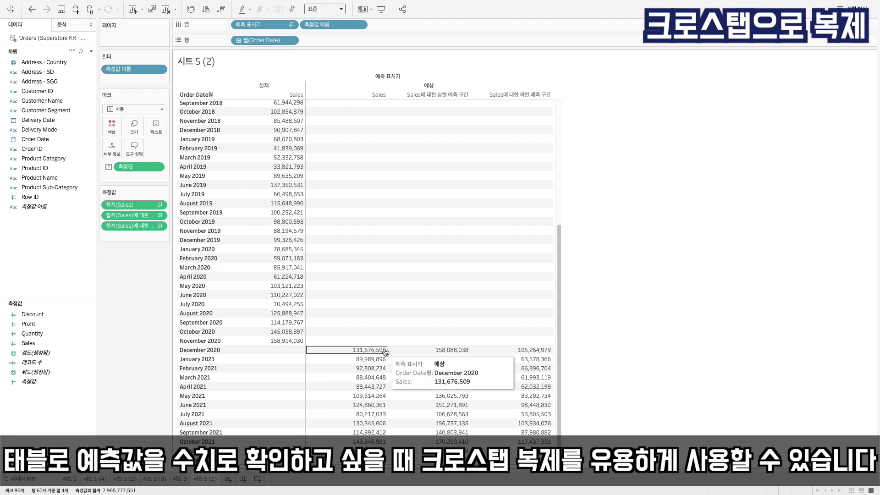